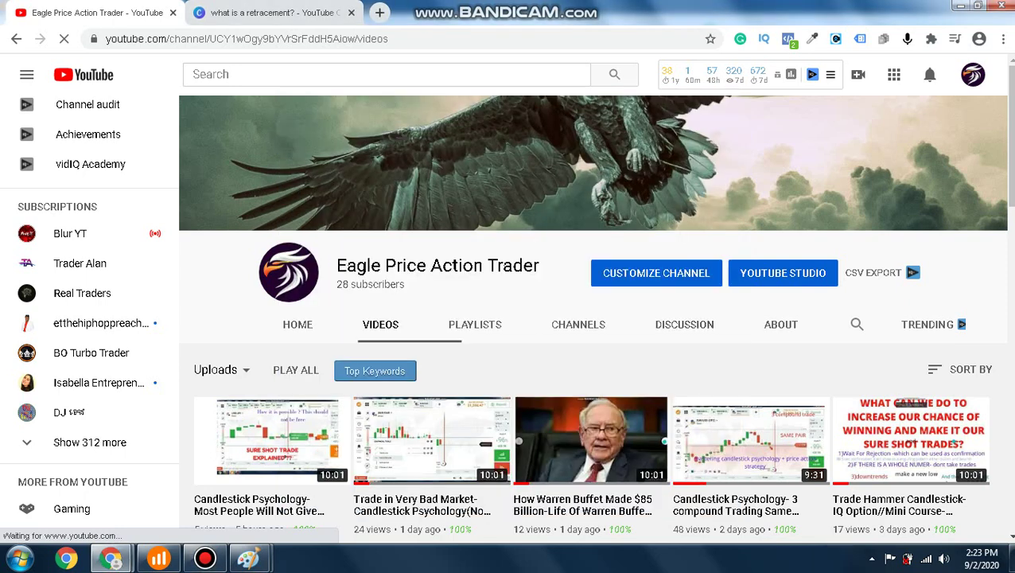
- Skim the channel's uploaded videos and switch to the Canva presentation about retracement
{"action": "scroll", "coordinate": [716, 366], "scroll_direction": "down", "scroll_amount": 3}
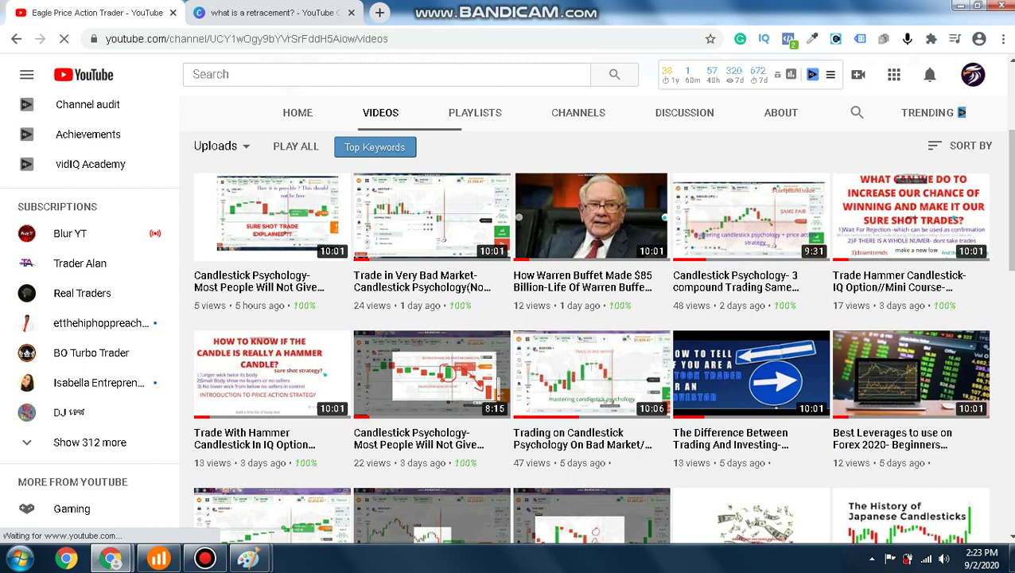
{"action": "scroll", "coordinate": [589, 334], "scroll_direction": "down", "scroll_amount": 10}
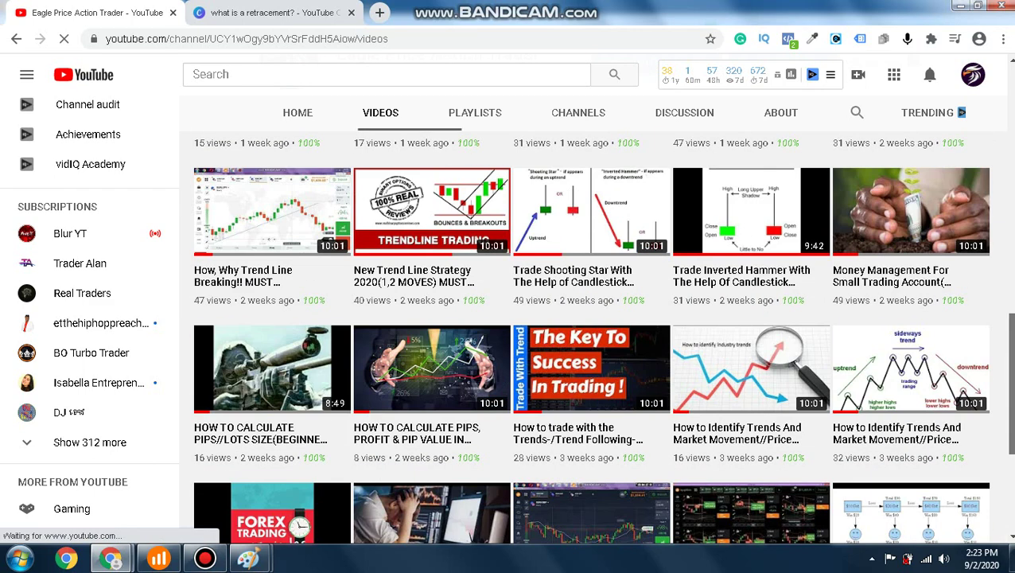
{"action": "scroll", "coordinate": [588, 335], "scroll_direction": "up", "scroll_amount": 2}
{"action": "scroll", "coordinate": [593, 335], "scroll_direction": "up", "scroll_amount": 10}
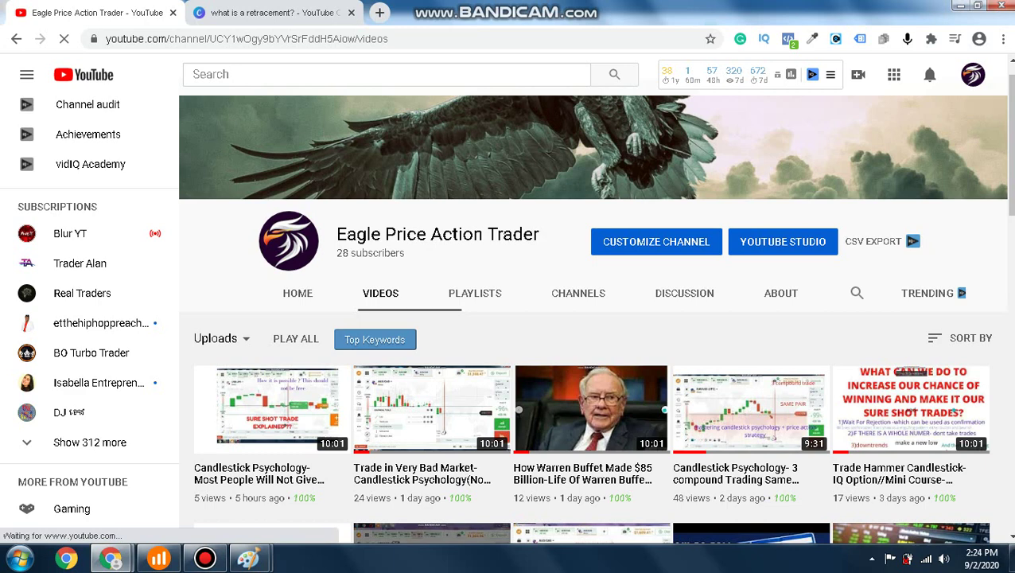
{"action": "left_click", "coordinate": [271, 12]}
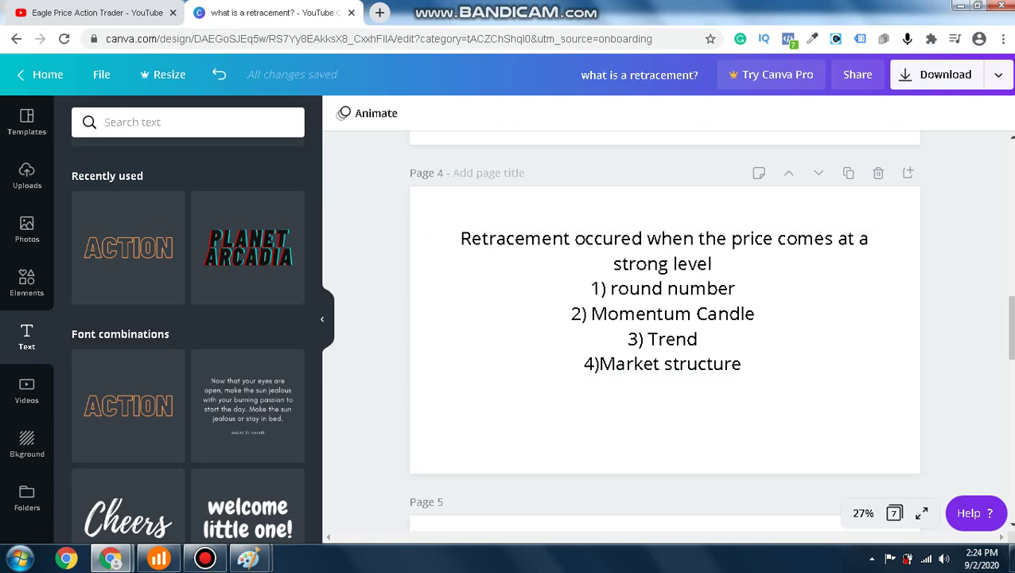
- Switch to IQ Option, draw a horizontal line at 126.220 on the EUR/JPY chart and place a duplicate of it at 126.184
{"action": "left_click", "coordinate": [159, 557]}
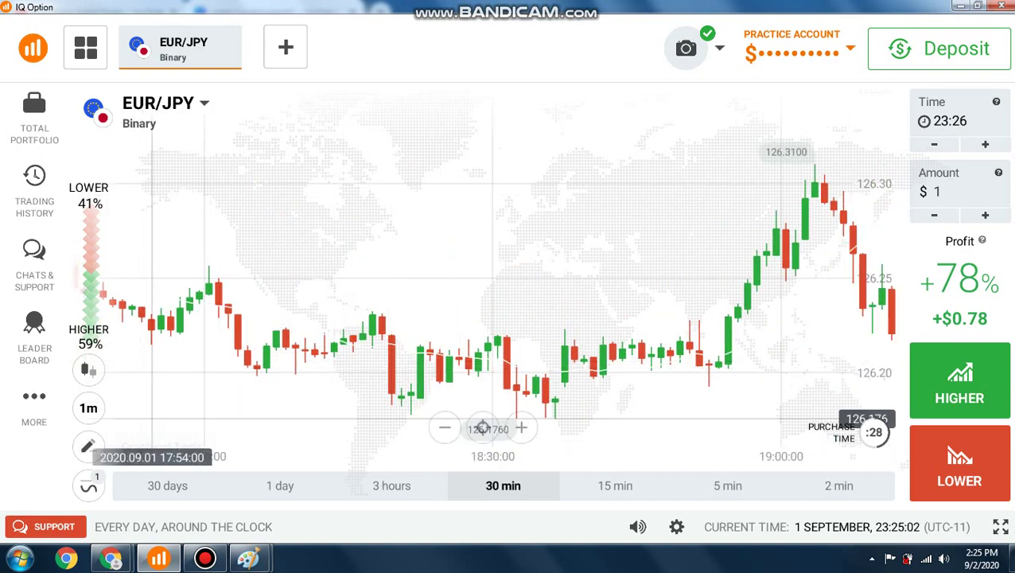
{"action": "left_click", "coordinate": [89, 446]}
{"action": "left_click", "coordinate": [183, 394]}
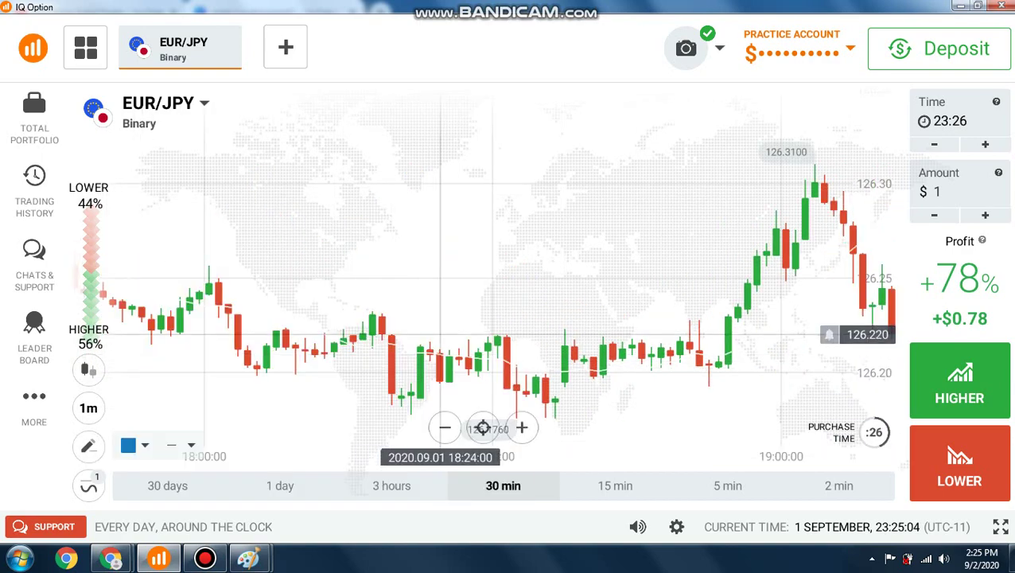
{"action": "left_click", "coordinate": [440, 334]}
{"action": "left_click", "coordinate": [219, 444]}
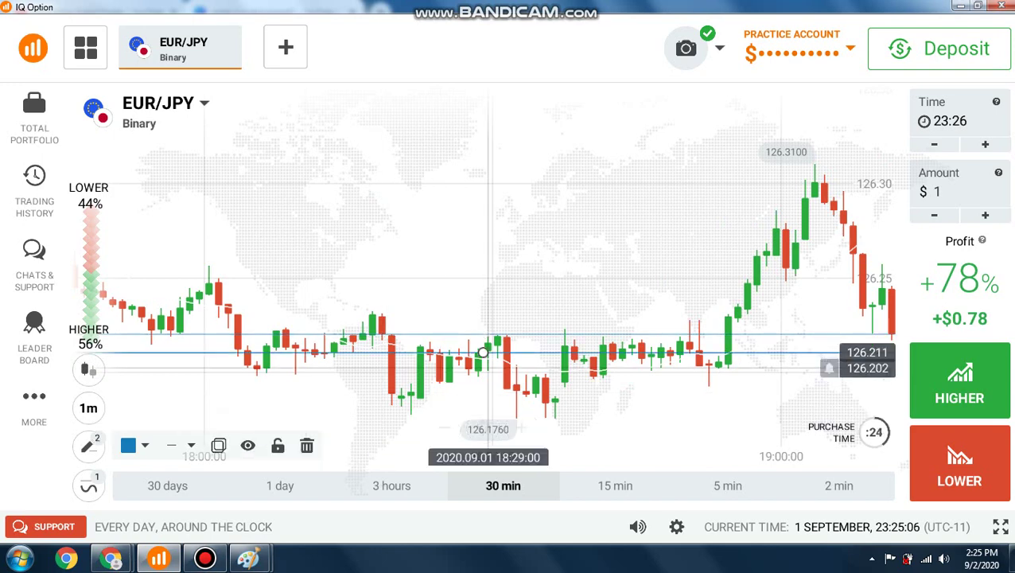
{"action": "left_click_drag", "start_coordinate": [479, 350], "coordinate": [478, 404]}
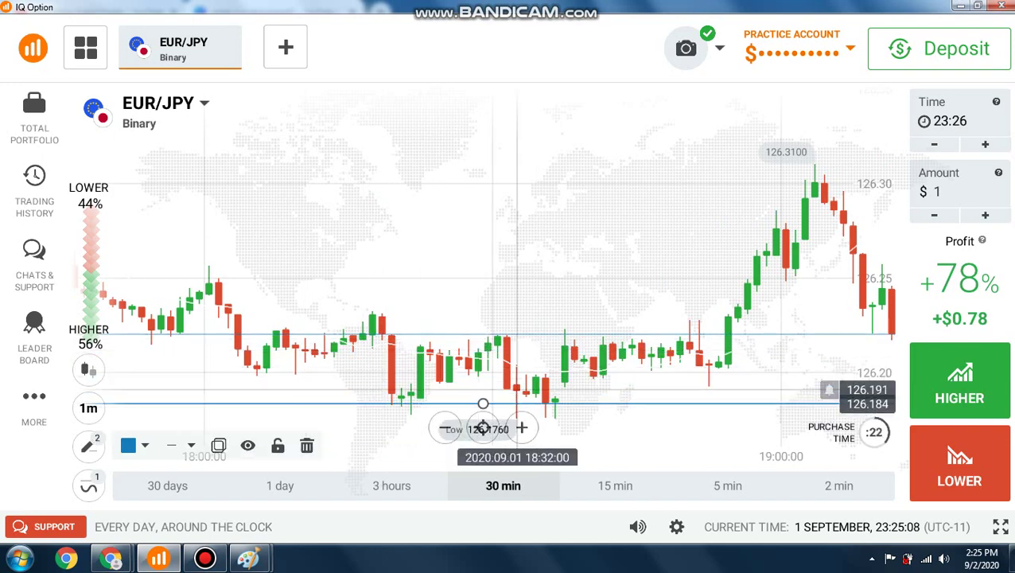
- Inspect the candles around the two drawn levels and delete all lines from the chart
{"action": "scroll", "coordinate": [651, 365], "scroll_direction": "down", "scroll_amount": 3}
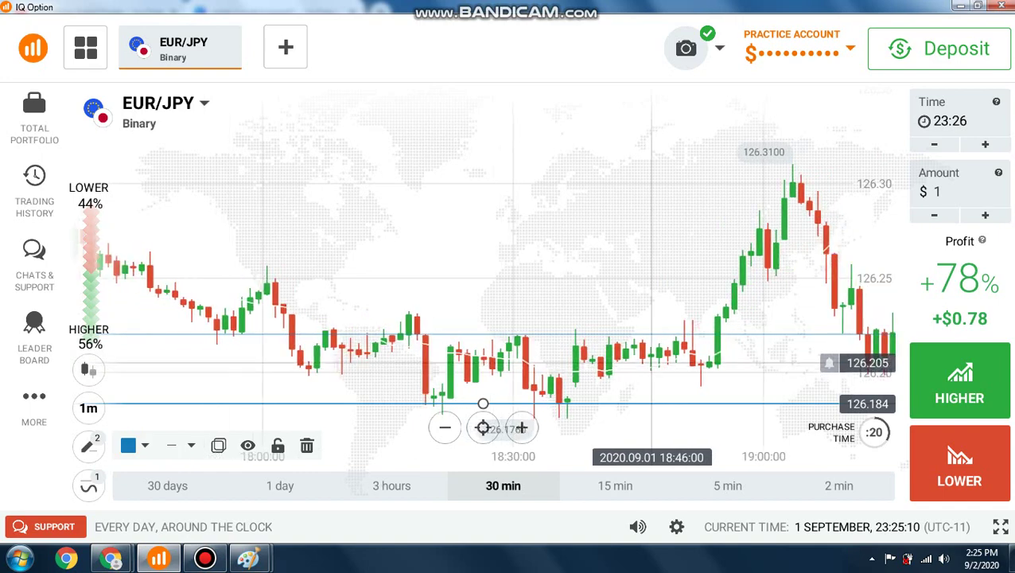
{"action": "scroll", "coordinate": [521, 428], "scroll_direction": "up", "scroll_amount": 6}
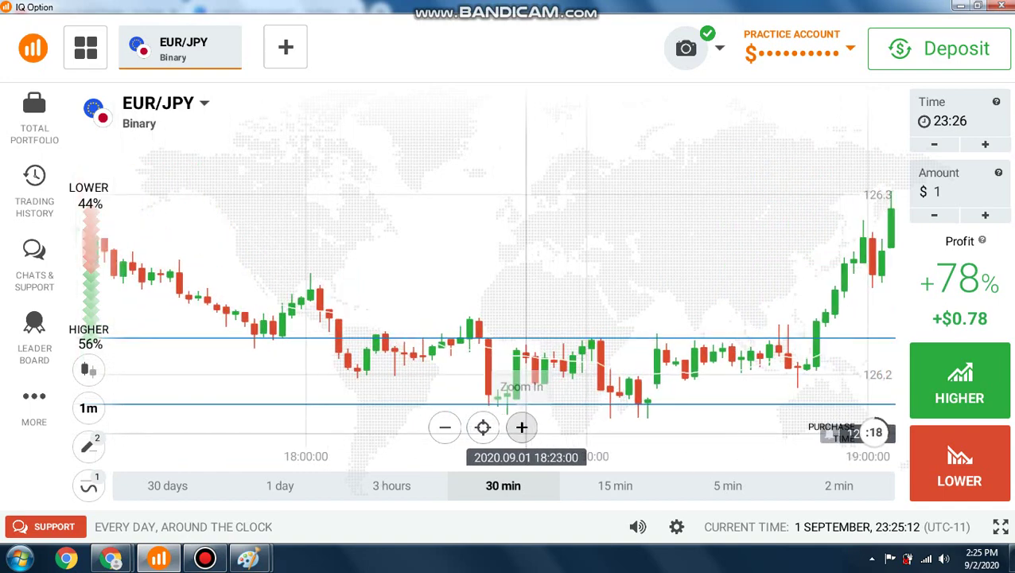
{"action": "left_click_drag", "start_coordinate": [742, 381], "coordinate": [657, 386]}
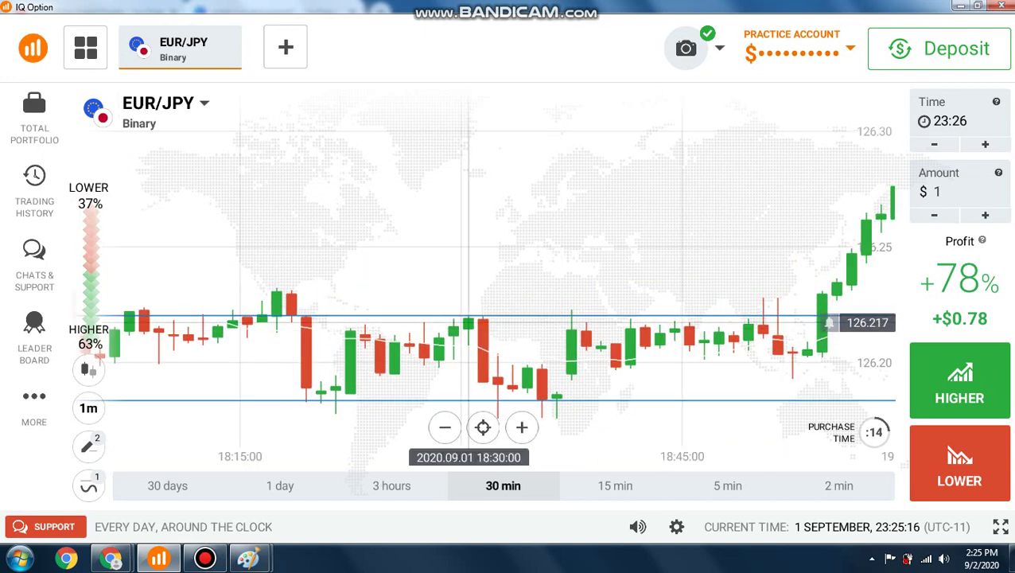
{"action": "scroll", "coordinate": [483, 334], "scroll_direction": "down", "scroll_amount": 3}
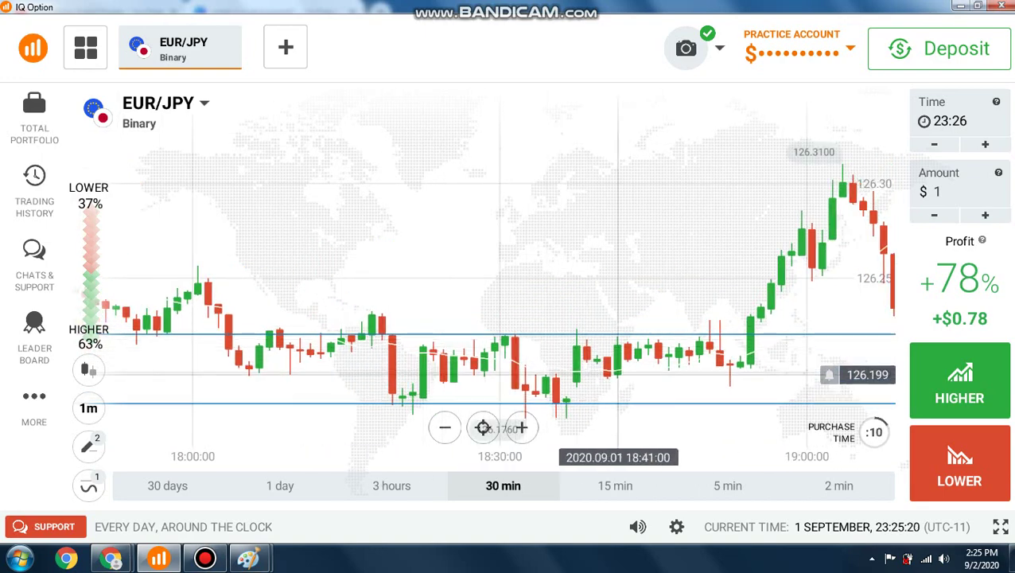
{"action": "left_click_drag", "start_coordinate": [404, 374], "coordinate": [654, 378]}
{"action": "scroll", "coordinate": [655, 194], "scroll_direction": "down", "scroll_amount": 5}
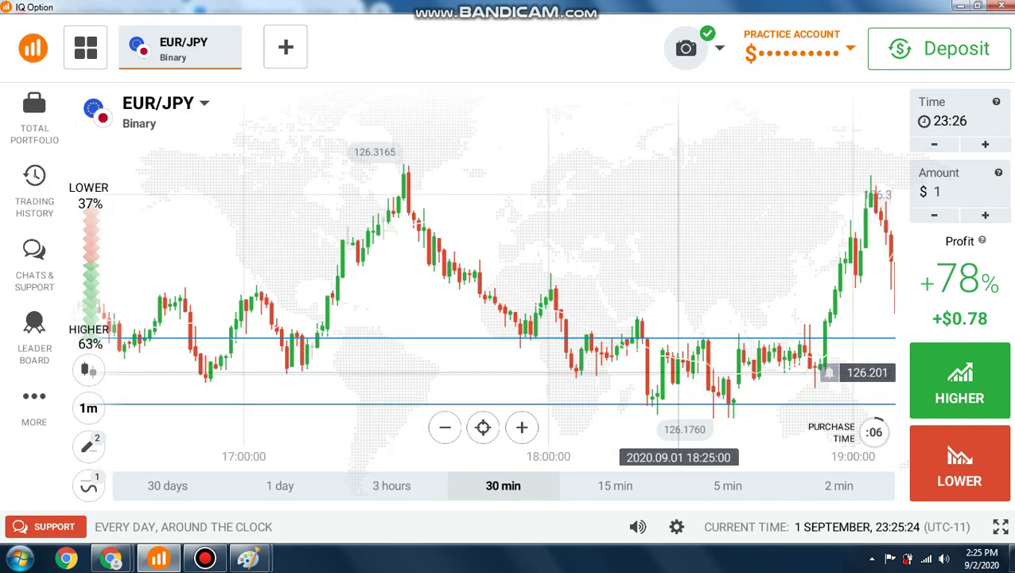
{"action": "left_click", "coordinate": [89, 446]}
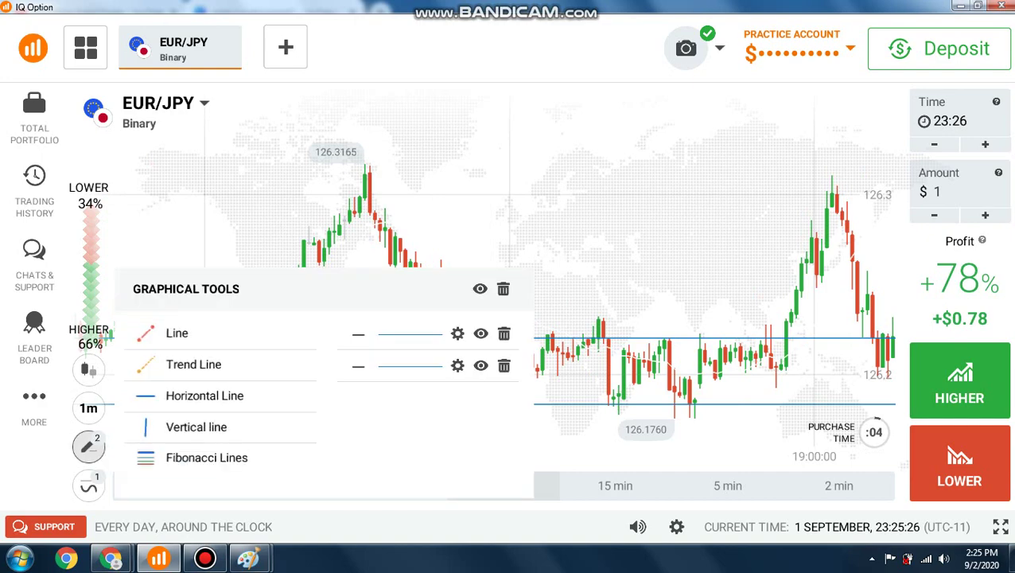
{"action": "left_click", "coordinate": [503, 289]}
{"action": "left_click", "coordinate": [682, 270]}
- Draw two horizontal lines at 126.245 and about 126.25 along the repeated highs between 16:30 and 17:05
{"action": "left_click_drag", "start_coordinate": [331, 290], "coordinate": [555, 309]}
{"action": "scroll", "coordinate": [494, 318], "scroll_direction": "up", "scroll_amount": 4}
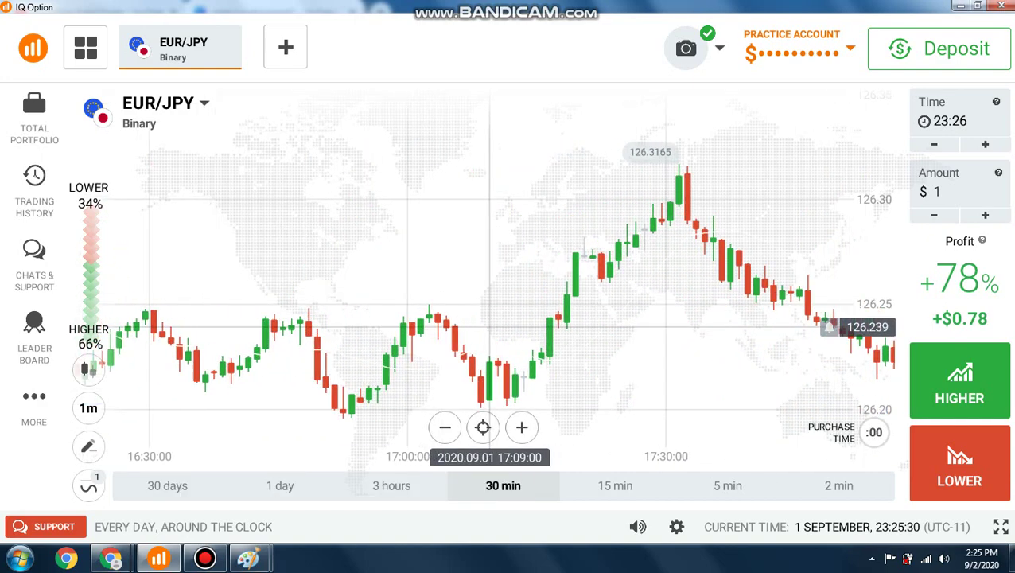
{"action": "left_click", "coordinate": [89, 446]}
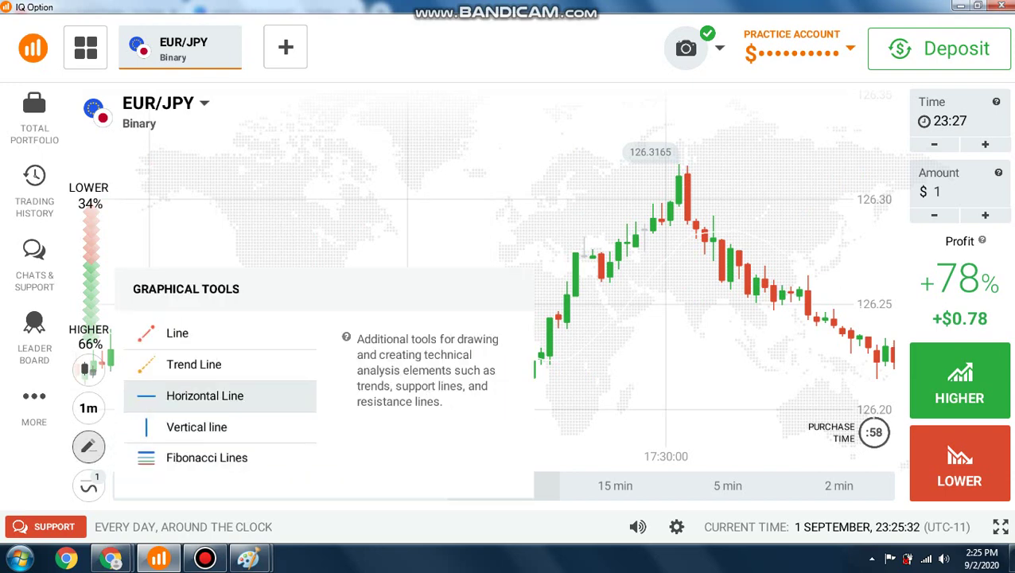
{"action": "left_click", "coordinate": [205, 389]}
{"action": "left_click", "coordinate": [483, 315]}
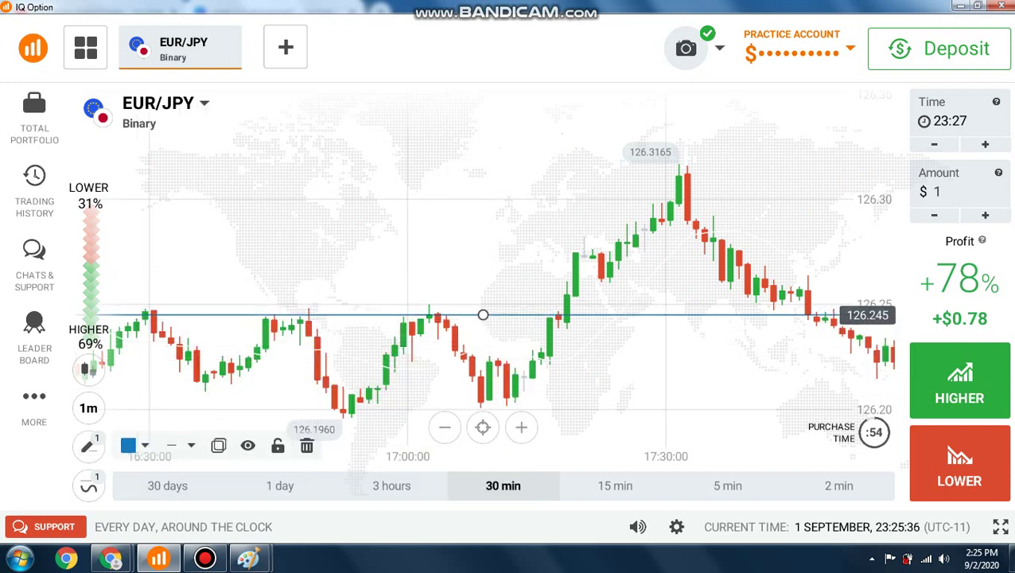
{"action": "left_click", "coordinate": [88, 446]}
{"action": "left_click", "coordinate": [206, 393]}
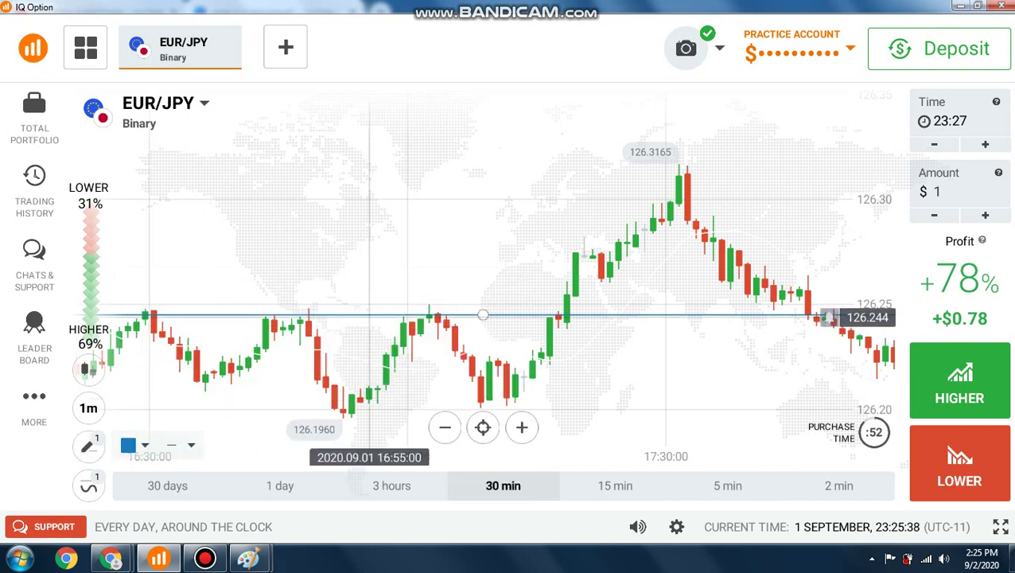
{"action": "left_click", "coordinate": [378, 306]}
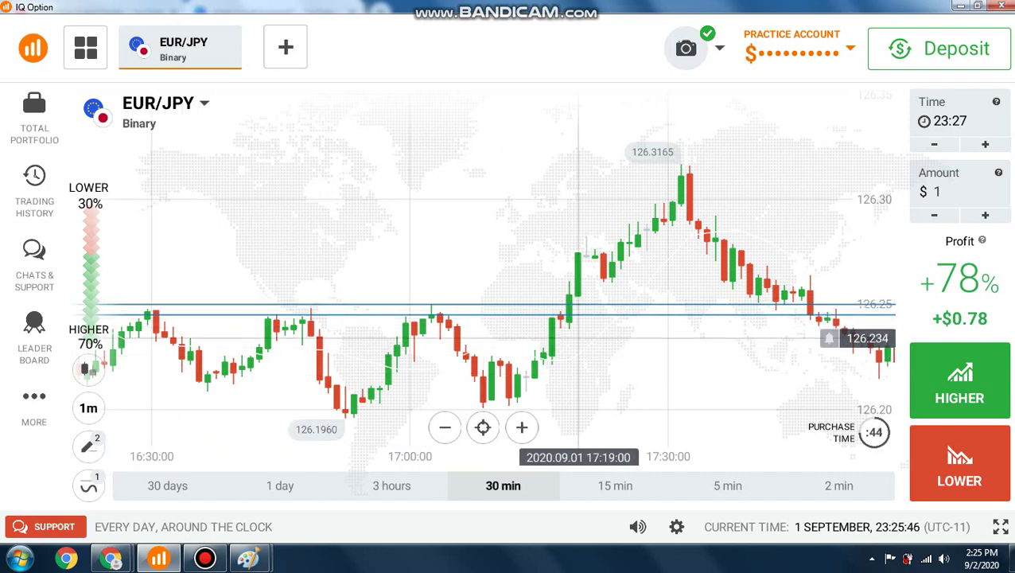
- Capture a 918x426 area of the chart, circle the candles crossing the lines in red and draw an arrow from them
{"action": "key", "text": "Print"}
{"action": "left_click_drag", "start_coordinate": [135, 192], "coordinate": [822, 508]}
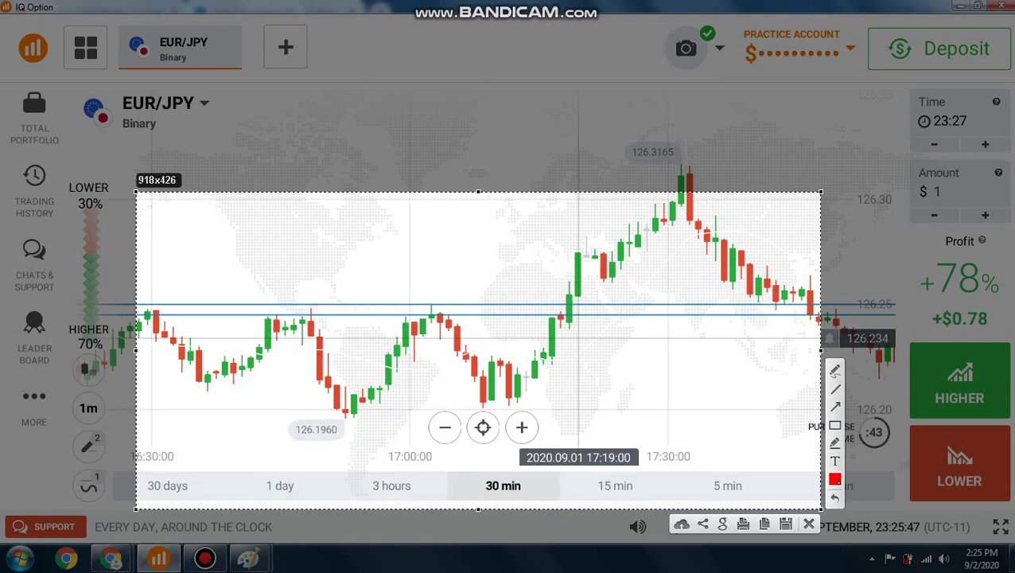
{"action": "mouse_move", "coordinate": [565, 307]}
{"action": "left_mouse_down"}
{"action": "mouse_move", "coordinate": [500, 289]}
{"action": "mouse_move", "coordinate": [529, 276]}
{"action": "left_mouse_up"}
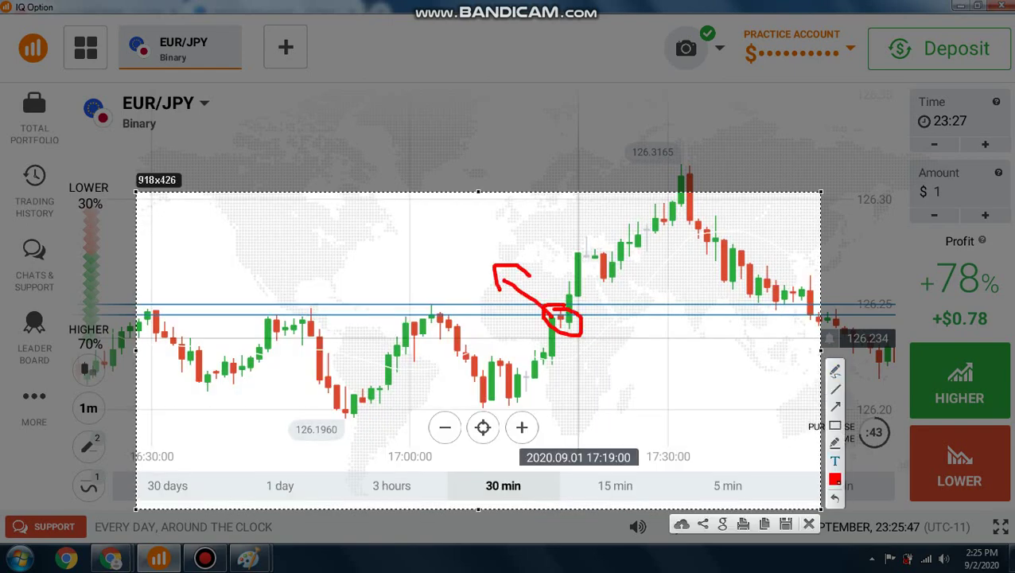
- Add the red text label "retracement" above the lines on the captured chart
{"action": "left_click", "coordinate": [314, 266]}
{"action": "type", "text": "retracee"}
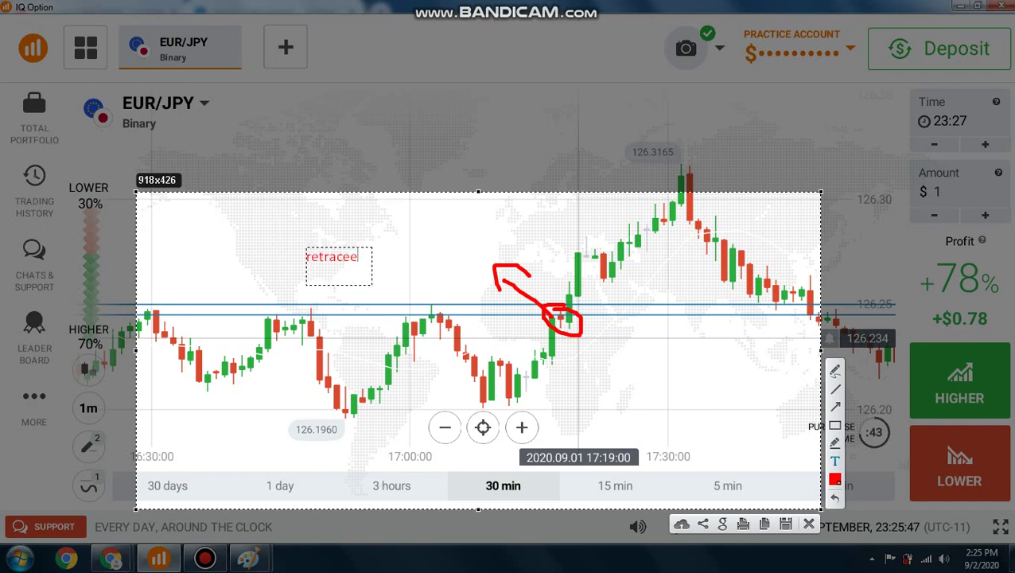
{"action": "key", "text": "BackSpace"}
{"action": "type", "text": "ment"}
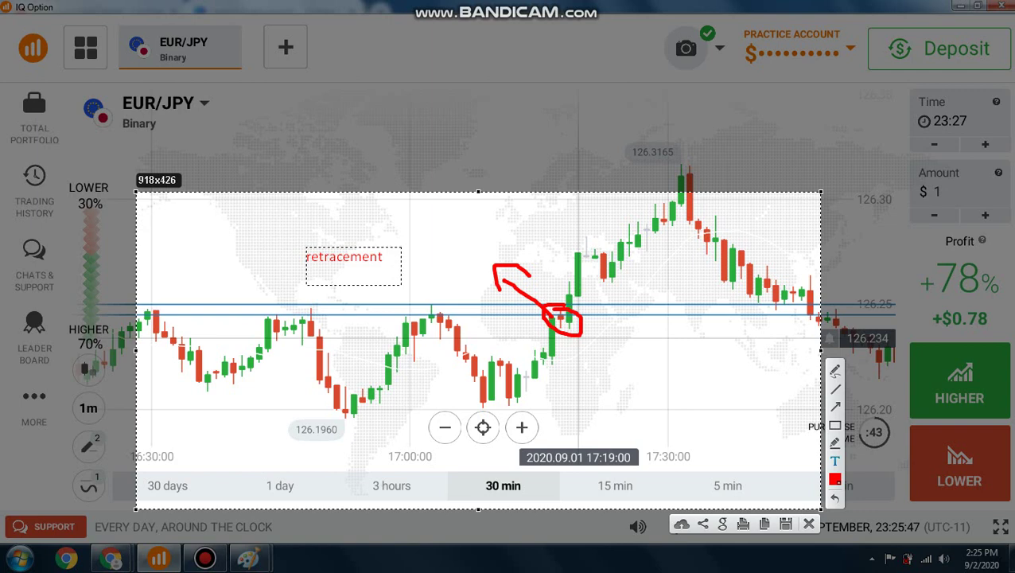
{"action": "left_click", "coordinate": [526, 359]}
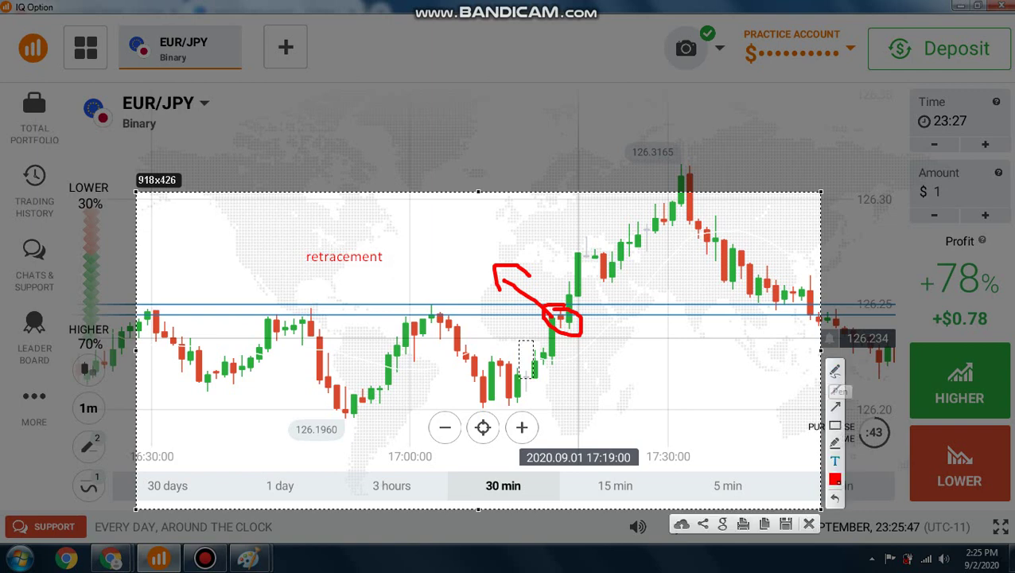
{"action": "left_click", "coordinate": [473, 373]}
- Draw red freehand arrows along the decline after 17:00 and toward the circled candles, and handwrite "2,3" beside them
{"action": "left_click", "coordinate": [835, 371]}
{"action": "mouse_move", "coordinate": [447, 323]}
{"action": "left_mouse_down"}
{"action": "mouse_move", "coordinate": [461, 351]}
{"action": "mouse_move", "coordinate": [475, 337]}
{"action": "left_mouse_up"}
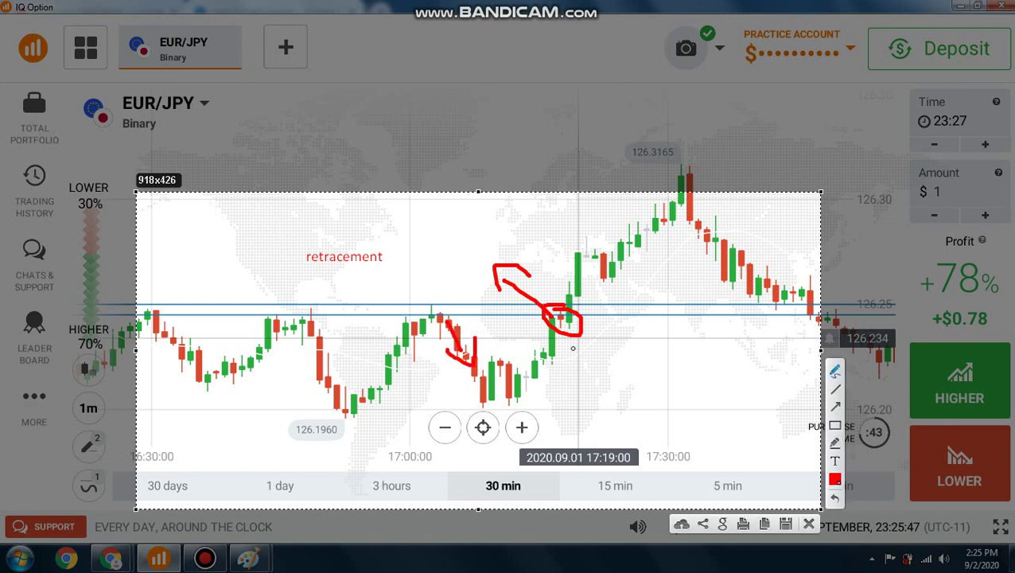
{"action": "mouse_move", "coordinate": [661, 280]}
{"action": "left_mouse_down"}
{"action": "mouse_move", "coordinate": [604, 320]}
{"action": "mouse_move", "coordinate": [617, 328]}
{"action": "left_mouse_up"}
{"action": "left_click_drag", "start_coordinate": [675, 350], "coordinate": [730, 390]}
{"action": "mouse_move", "coordinate": [737, 335]}
{"action": "left_mouse_down"}
{"action": "mouse_move", "coordinate": [758, 338]}
{"action": "mouse_move", "coordinate": [754, 380]}
{"action": "left_mouse_up"}
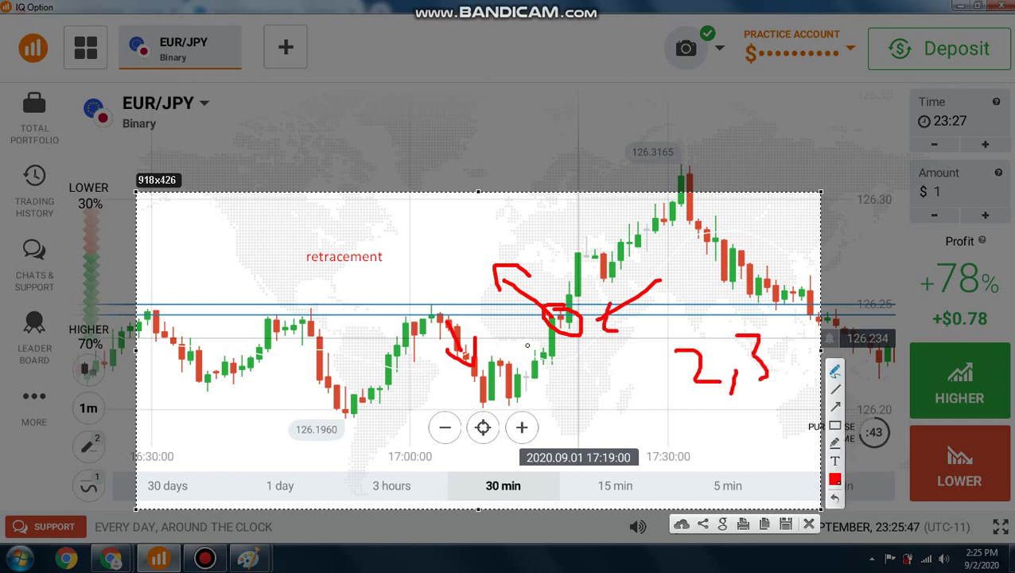
{"action": "left_click_drag", "start_coordinate": [568, 386], "coordinate": [564, 351]}
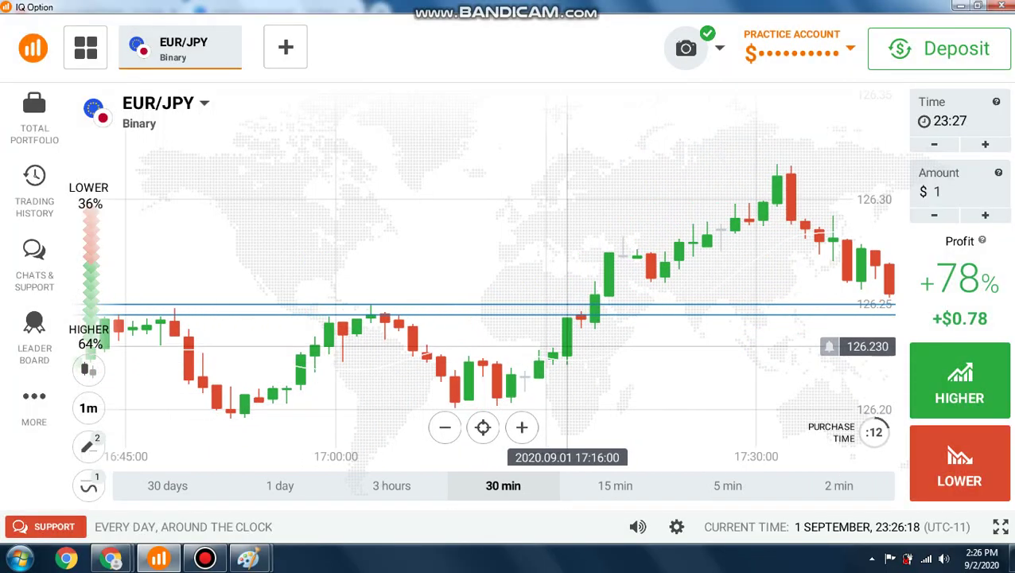
- Capture a 673x488 area of the enlarged chart, circle the green 17:16 candle in red and close the capture
{"action": "scroll", "coordinate": [581, 333], "scroll_direction": "up", "scroll_amount": 2}
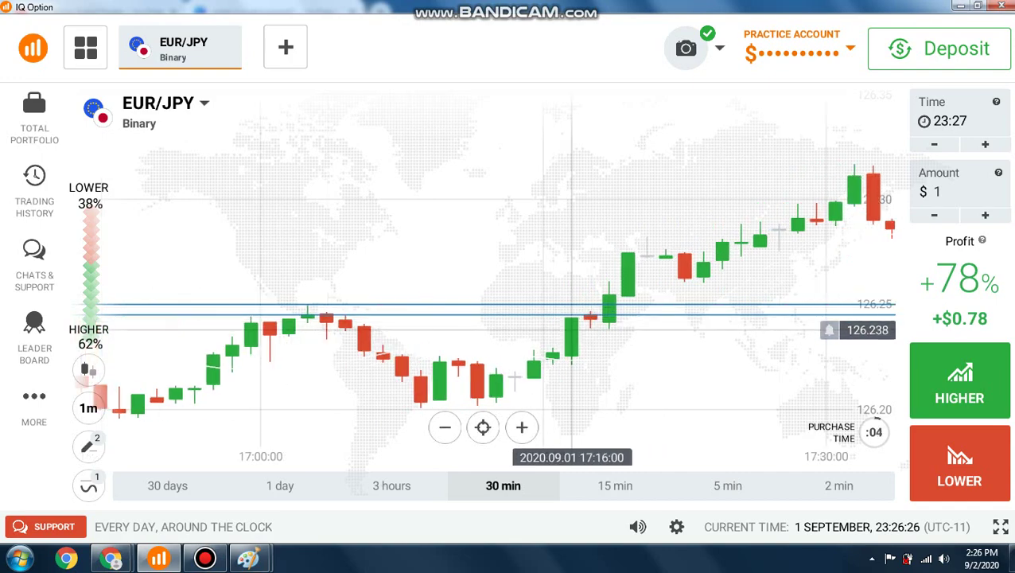
{"action": "key", "text": "Print"}
{"action": "left_click_drag", "start_coordinate": [309, 179], "coordinate": [812, 541]}
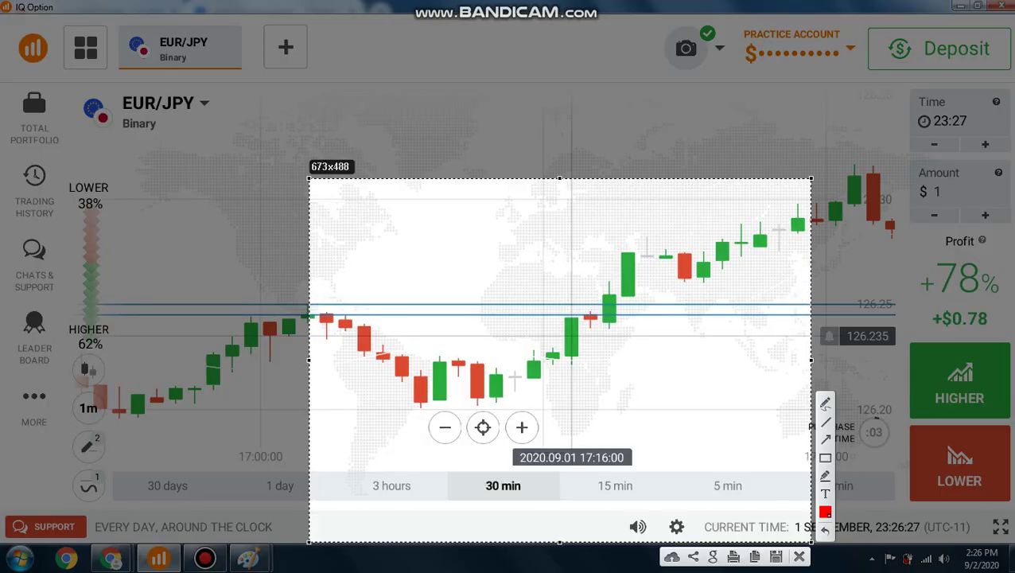
{"action": "mouse_move", "coordinate": [580, 337]}
{"action": "left_mouse_down"}
{"action": "mouse_move", "coordinate": [547, 350]}
{"action": "mouse_move", "coordinate": [561, 357]}
{"action": "left_mouse_up"}
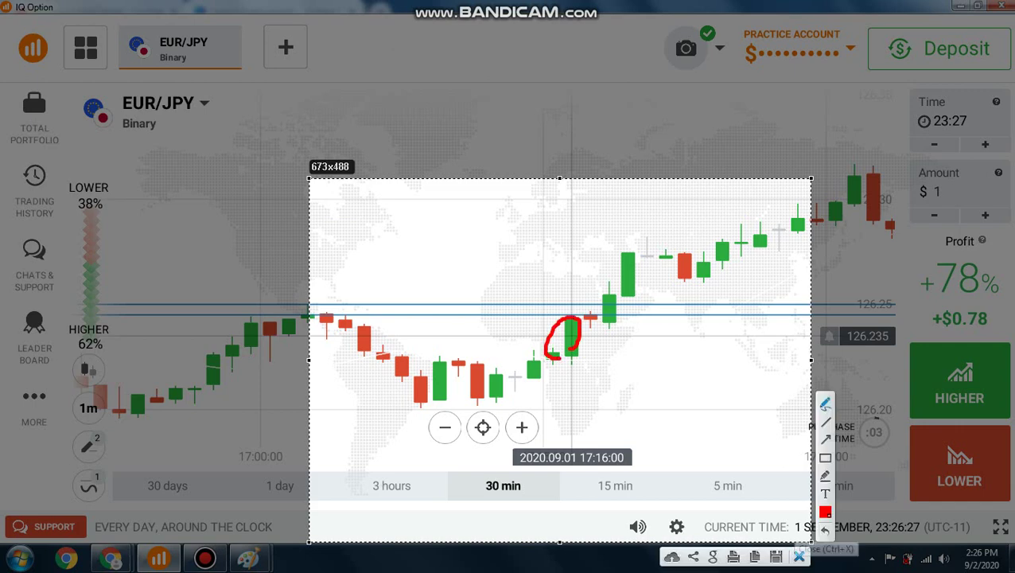
{"action": "left_click", "coordinate": [799, 557]}
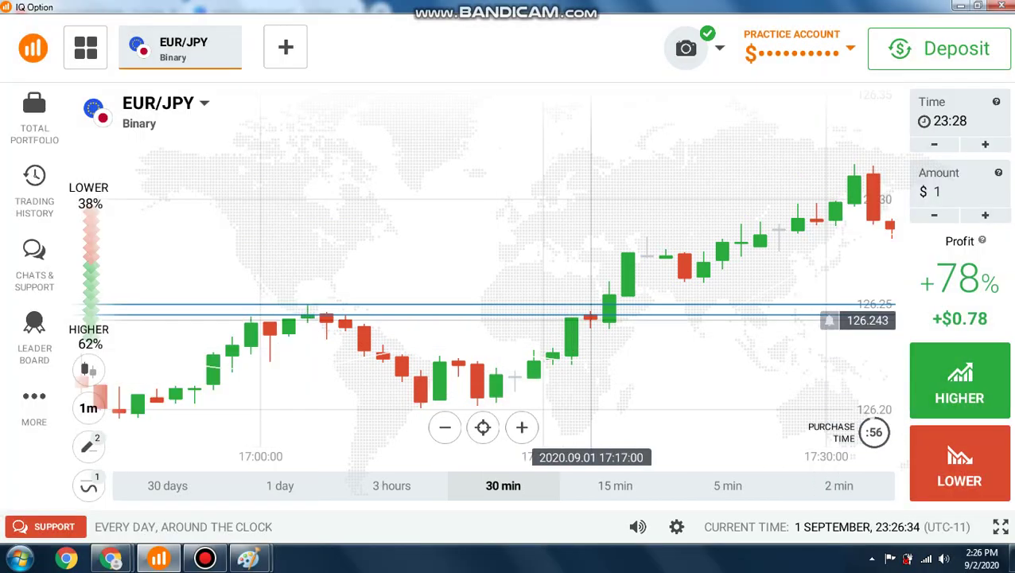
- Delete both horizontal lines drawn along the repeated highs of the EUR/JPY chart
{"action": "left_click", "coordinate": [445, 427]}
{"action": "left_click", "coordinate": [445, 428]}
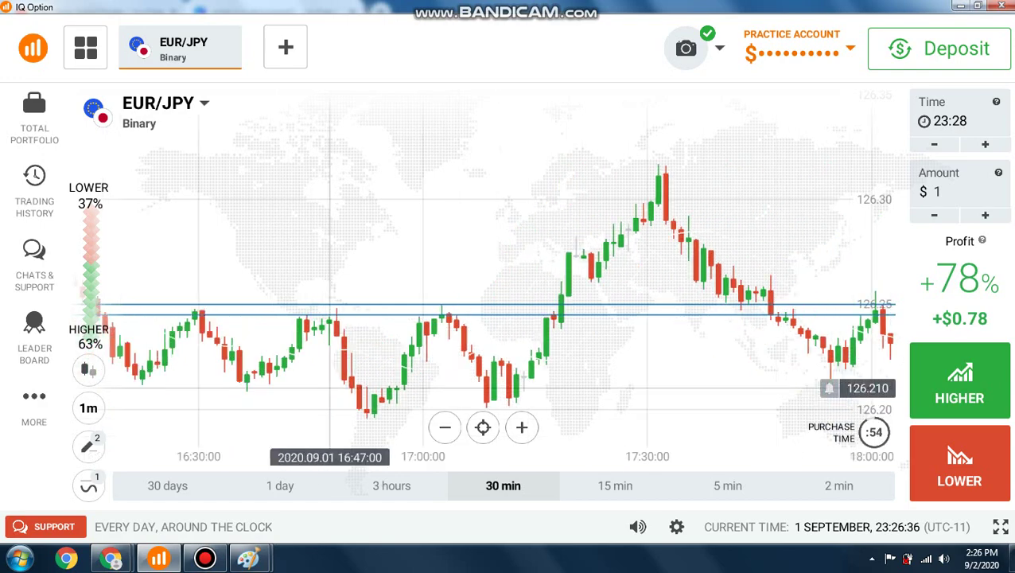
{"action": "left_click", "coordinate": [89, 446]}
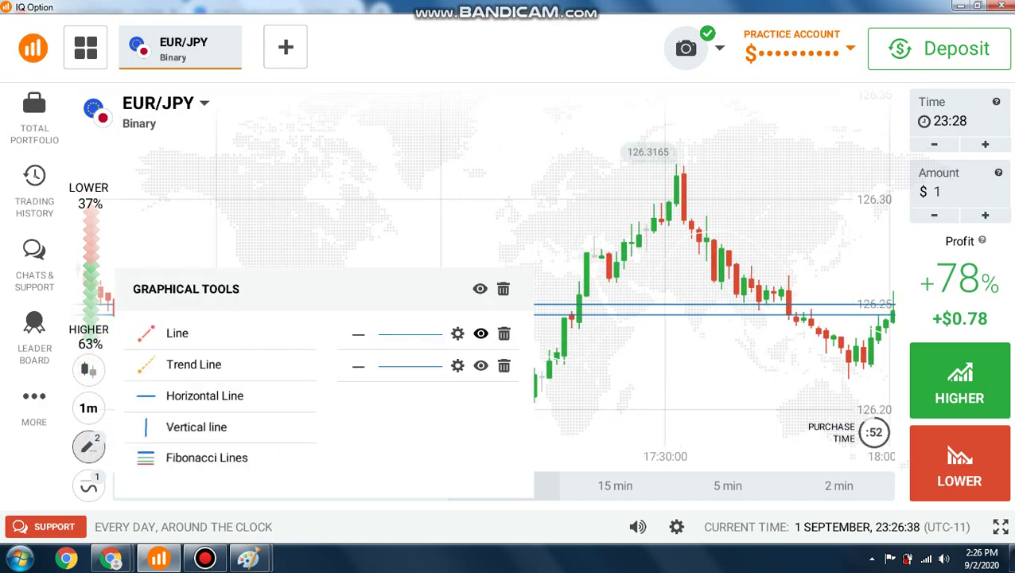
{"action": "left_click", "coordinate": [503, 289]}
{"action": "left_click_drag", "start_coordinate": [658, 367], "coordinate": [715, 367]}
{"action": "left_click_drag", "start_coordinate": [524, 393], "coordinate": [696, 415]}
{"action": "scroll", "coordinate": [629, 413], "scroll_direction": "up", "scroll_amount": 3}
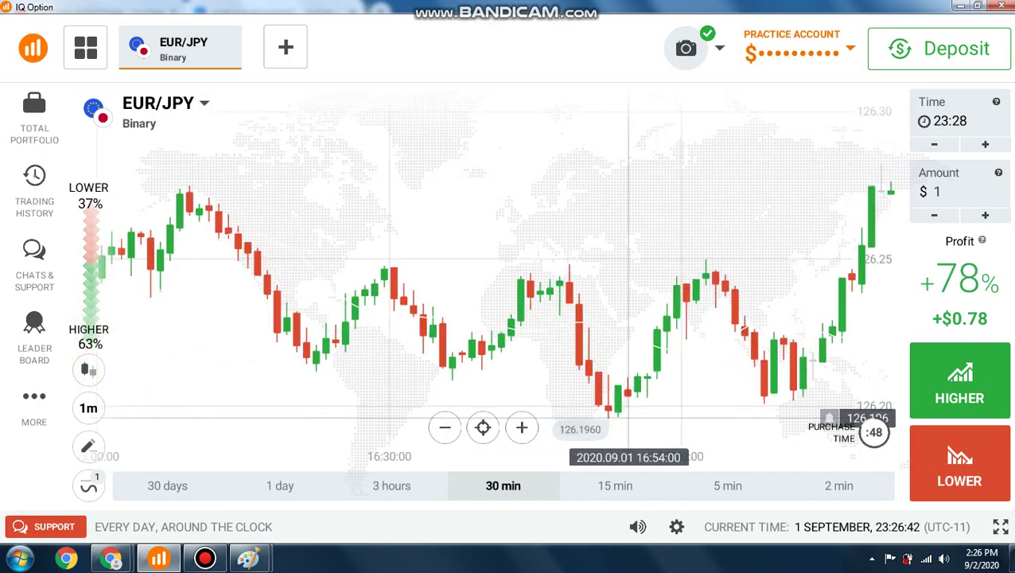
{"action": "scroll", "coordinate": [627, 417], "scroll_direction": "down", "scroll_amount": 2}
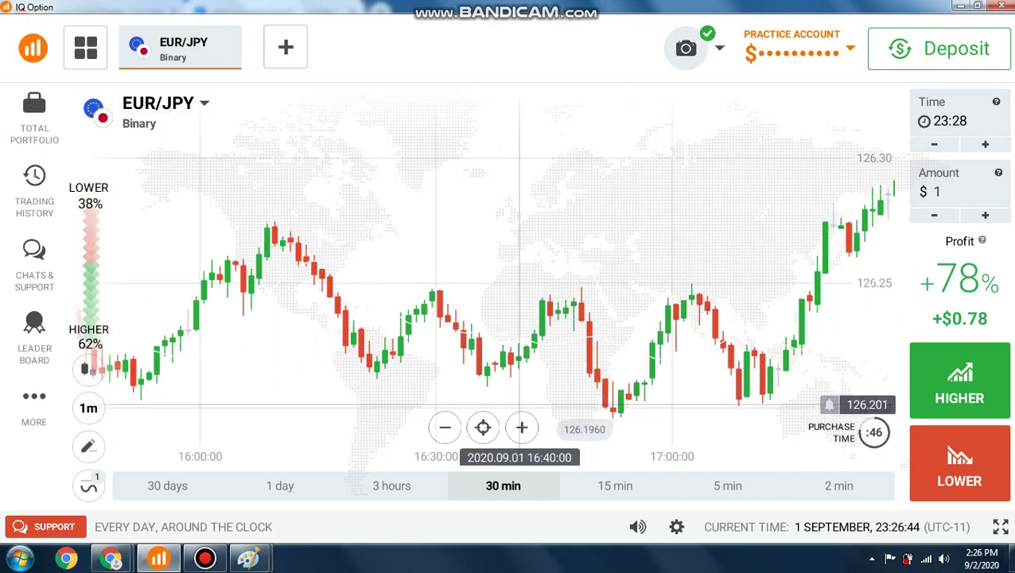
- Capture a 557x456 area of the EUR/JPY chart covering the fall and rise around 16:47 to 17:00
{"action": "left_click_drag", "start_coordinate": [326, 402], "coordinate": [481, 394]}
{"action": "scroll", "coordinate": [450, 373], "scroll_direction": "down", "scroll_amount": 1}
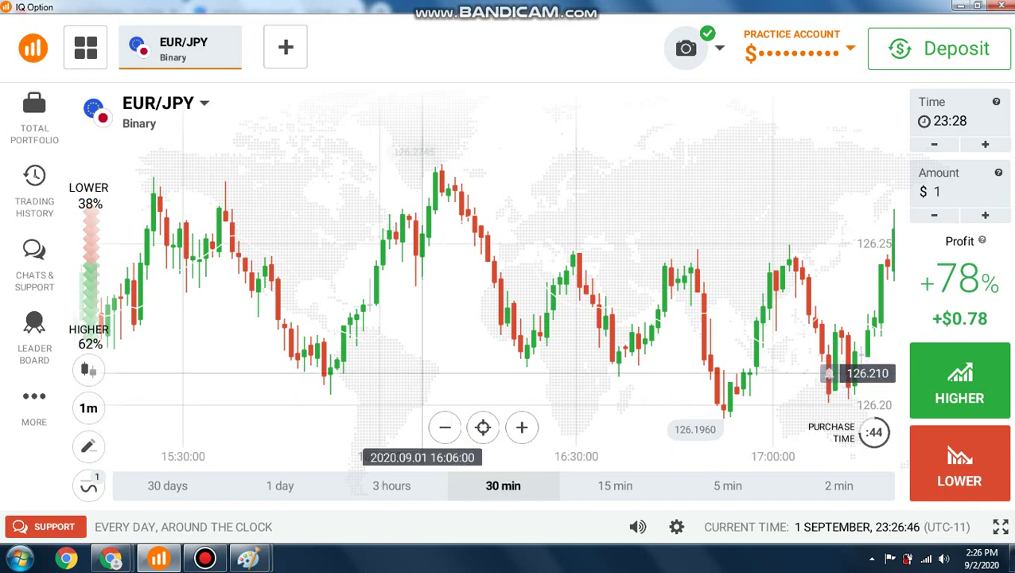
{"action": "left_click_drag", "start_coordinate": [616, 399], "coordinate": [526, 399]}
{"action": "scroll", "coordinate": [585, 383], "scroll_direction": "up", "scroll_amount": 1}
{"action": "scroll", "coordinate": [589, 414], "scroll_direction": "up", "scroll_amount": 2}
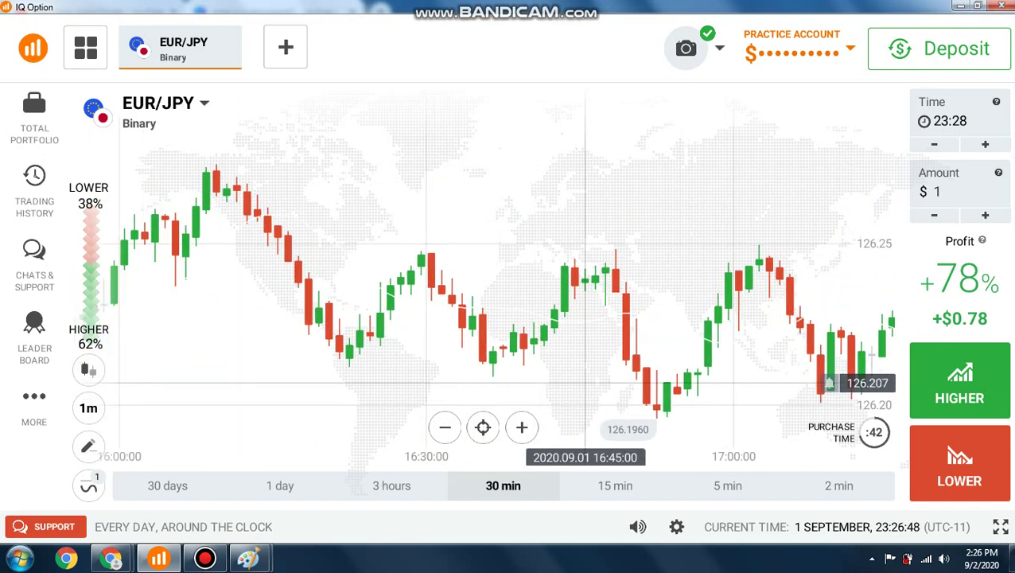
{"action": "key", "text": "Print"}
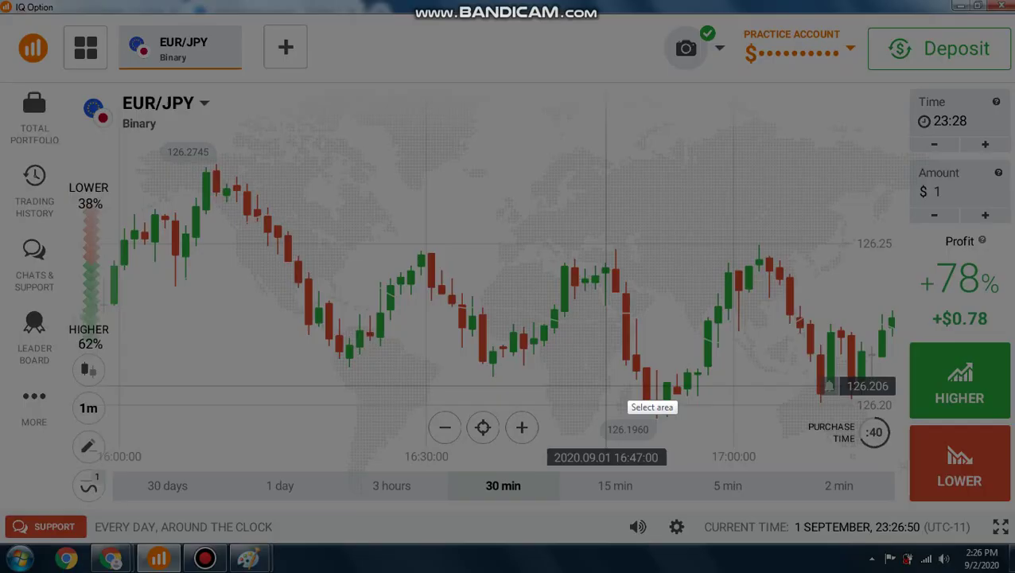
{"action": "mouse_move", "coordinate": [472, 186]}
{"action": "left_mouse_down"}
{"action": "mouse_move", "coordinate": [713, 434]}
{"action": "mouse_move", "coordinate": [888, 526]}
{"action": "left_mouse_up"}
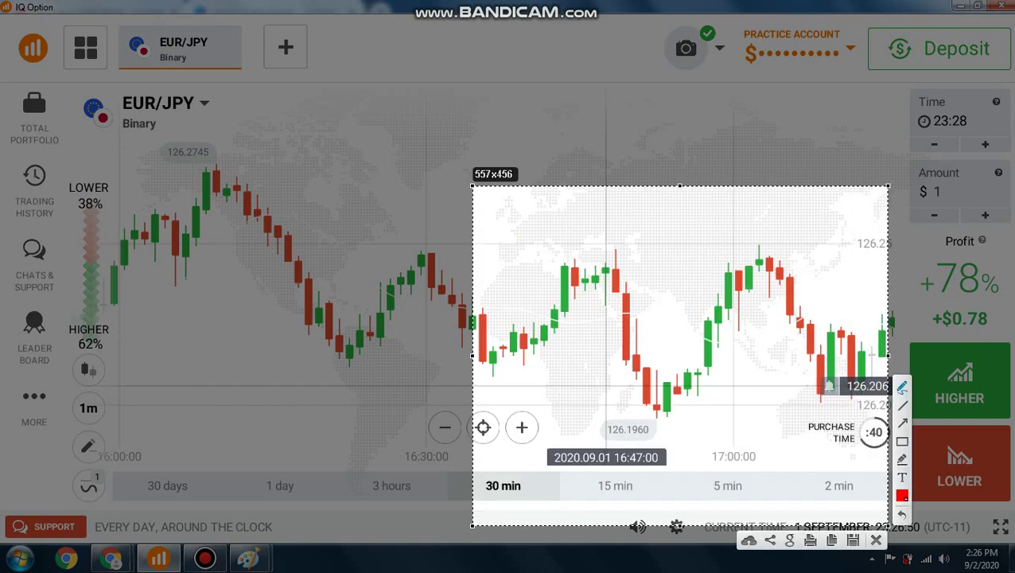
- Draw red freehand arrows for the downtrend, trace the rise and fall into the 126.1960 low, circle that low and add an upward arrow
{"action": "left_click_drag", "start_coordinate": [532, 203], "coordinate": [598, 278]}
{"action": "left_click_drag", "start_coordinate": [601, 239], "coordinate": [600, 278]}
{"action": "left_click_drag", "start_coordinate": [557, 258], "coordinate": [598, 278]}
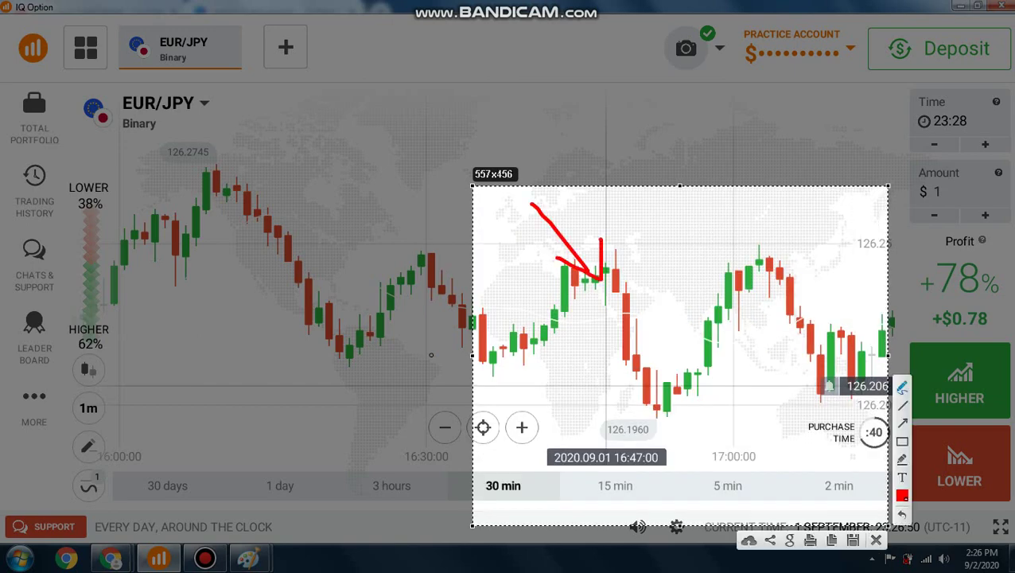
{"action": "mouse_move", "coordinate": [430, 355]}
{"action": "left_mouse_down"}
{"action": "mouse_move", "coordinate": [759, 454]}
{"action": "mouse_move", "coordinate": [720, 471]}
{"action": "left_mouse_up"}
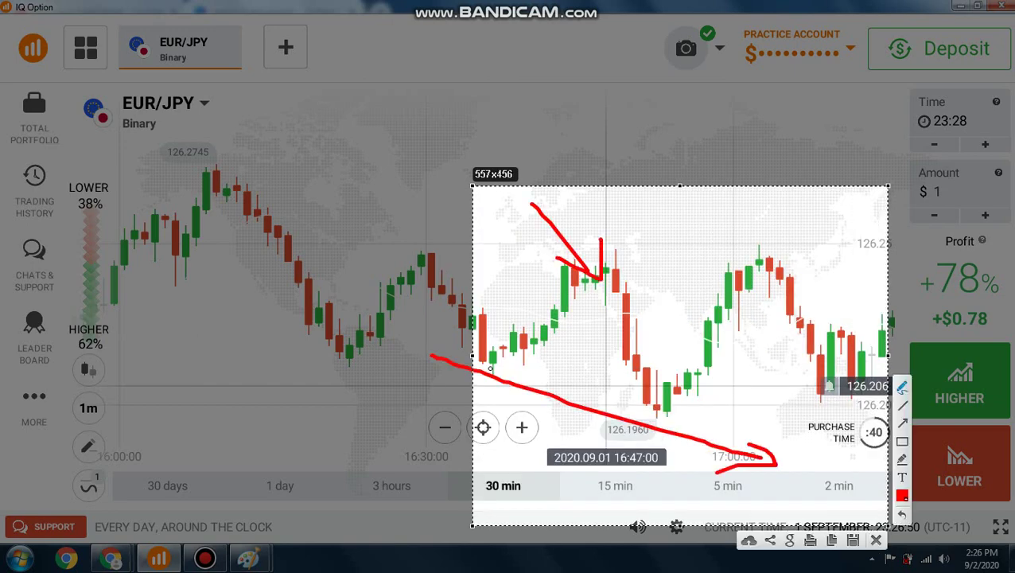
{"action": "mouse_move", "coordinate": [491, 368]}
{"action": "left_mouse_down"}
{"action": "mouse_move", "coordinate": [595, 243]}
{"action": "mouse_move", "coordinate": [663, 413]}
{"action": "mouse_move", "coordinate": [647, 427]}
{"action": "mouse_move", "coordinate": [724, 407]}
{"action": "left_mouse_up"}
{"action": "left_click_drag", "start_coordinate": [641, 403], "coordinate": [684, 435]}
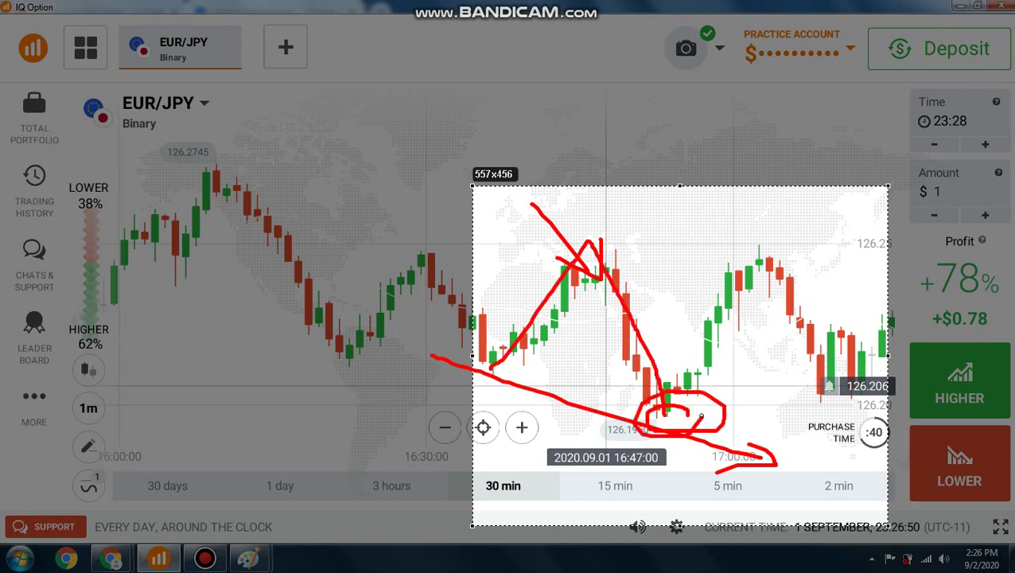
{"action": "mouse_move", "coordinate": [763, 384]}
{"action": "left_mouse_down"}
{"action": "mouse_move", "coordinate": [750, 434]}
{"action": "mouse_move", "coordinate": [767, 389]}
{"action": "left_mouse_up"}
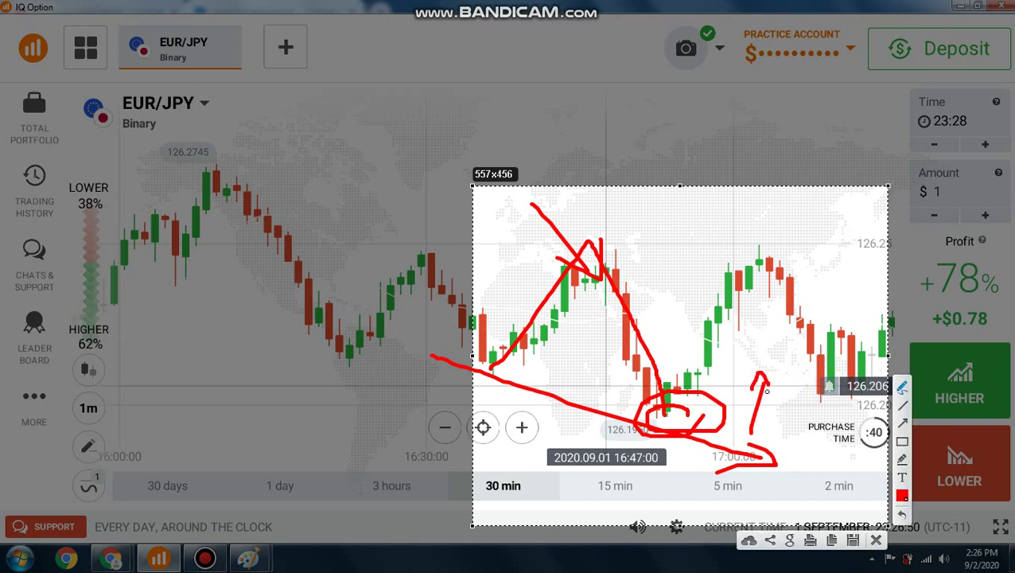
- Handwrite "Reversal" in red above the candles with a horizontal arrow beneath it, and close the capture
{"action": "mouse_move", "coordinate": [609, 213]}
{"action": "left_mouse_down"}
{"action": "mouse_move", "coordinate": [614, 257]}
{"action": "mouse_move", "coordinate": [626, 238]}
{"action": "mouse_move", "coordinate": [641, 246]}
{"action": "mouse_move", "coordinate": [709, 226]}
{"action": "mouse_move", "coordinate": [813, 222]}
{"action": "left_mouse_up"}
{"action": "left_click_drag", "start_coordinate": [827, 187], "coordinate": [827, 225]}
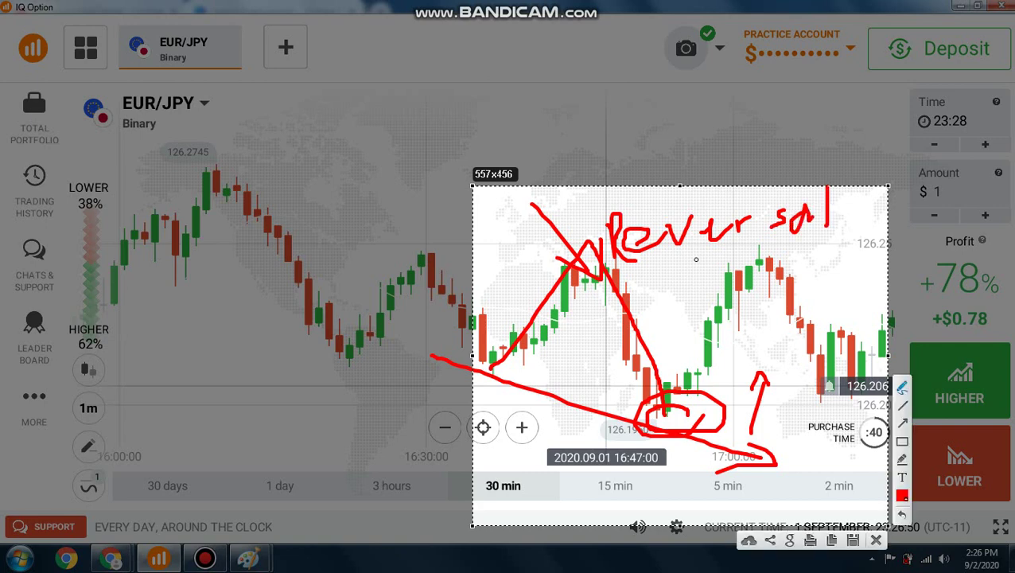
{"action": "left_click_drag", "start_coordinate": [606, 269], "coordinate": [665, 270]}
{"action": "left_click_drag", "start_coordinate": [655, 262], "coordinate": [661, 292]}
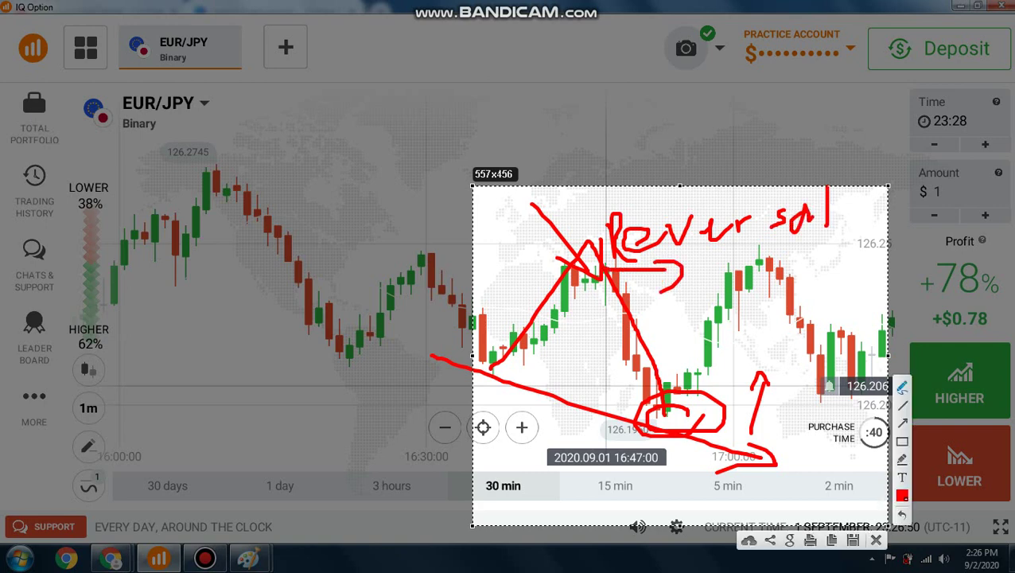
{"action": "key", "text": "Escape"}
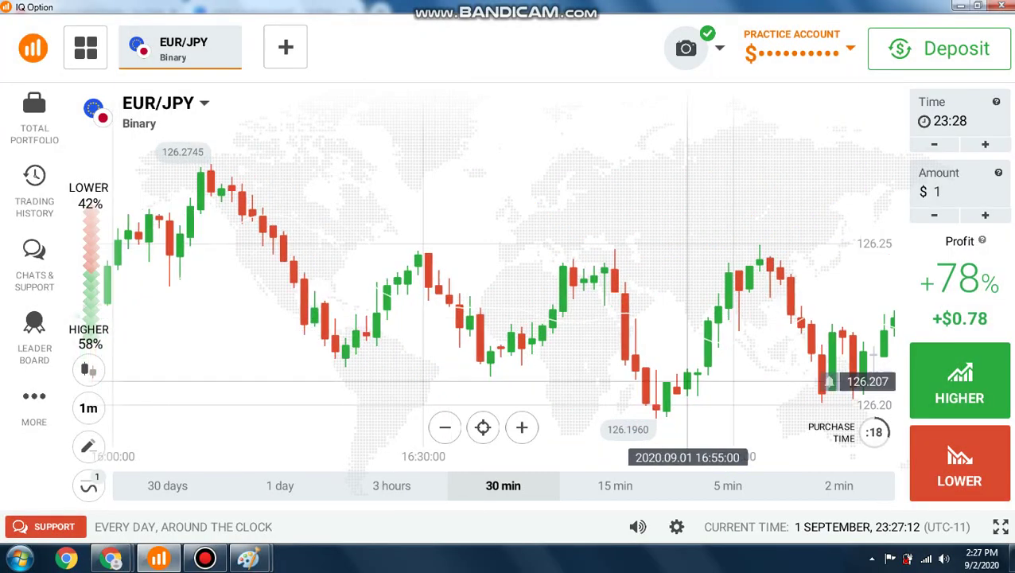
- Capture a 905x610 area of the chart and add the red text label "reversal - change the trends" above the candles
{"action": "key", "text": "Print"}
{"action": "left_click_drag", "start_coordinate": [231, 97], "coordinate": [906, 551]}
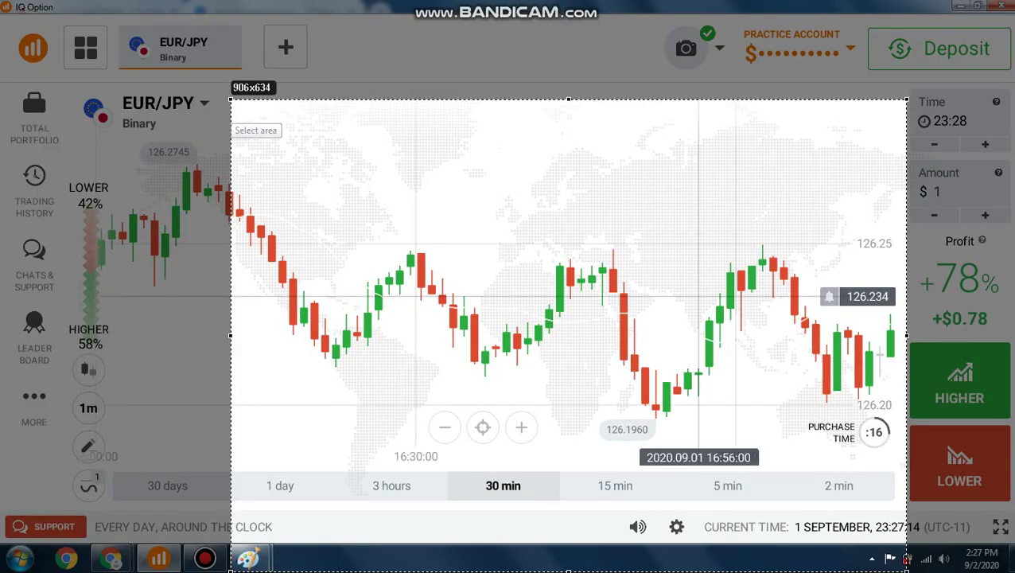
{"action": "left_click", "coordinate": [484, 194]}
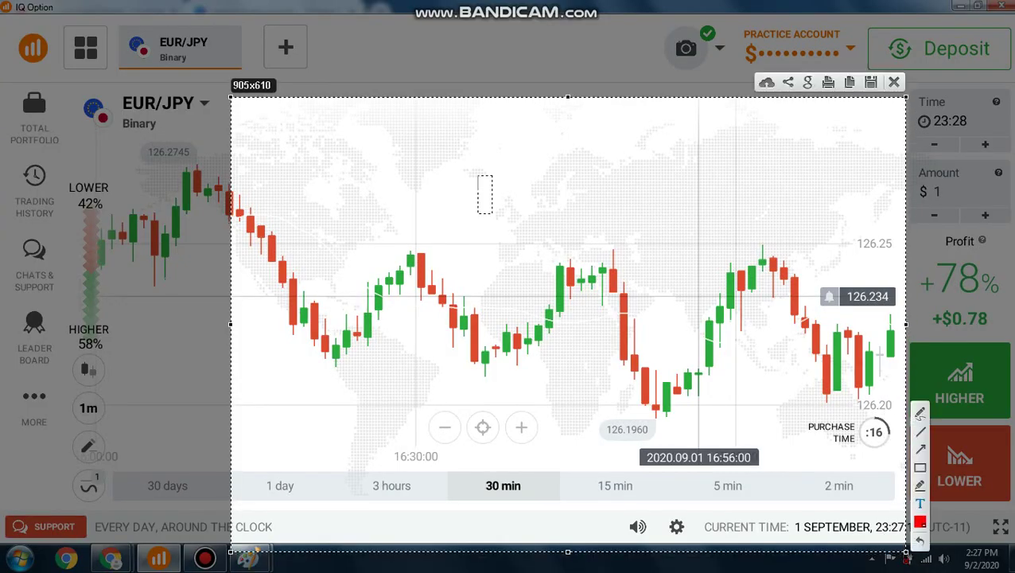
{"action": "type", "text": "reversal"}
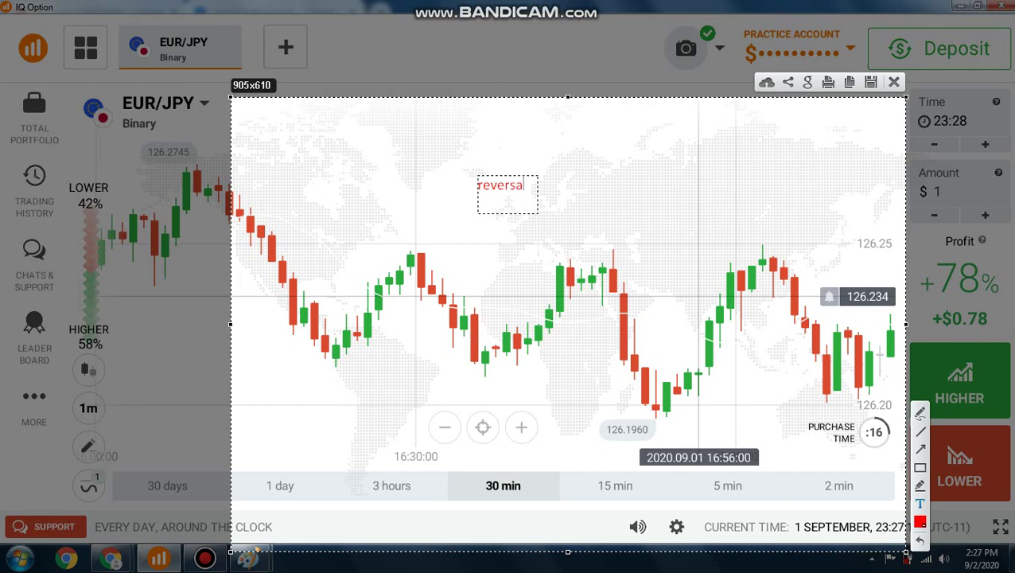
{"action": "type", "text": " - change the "}
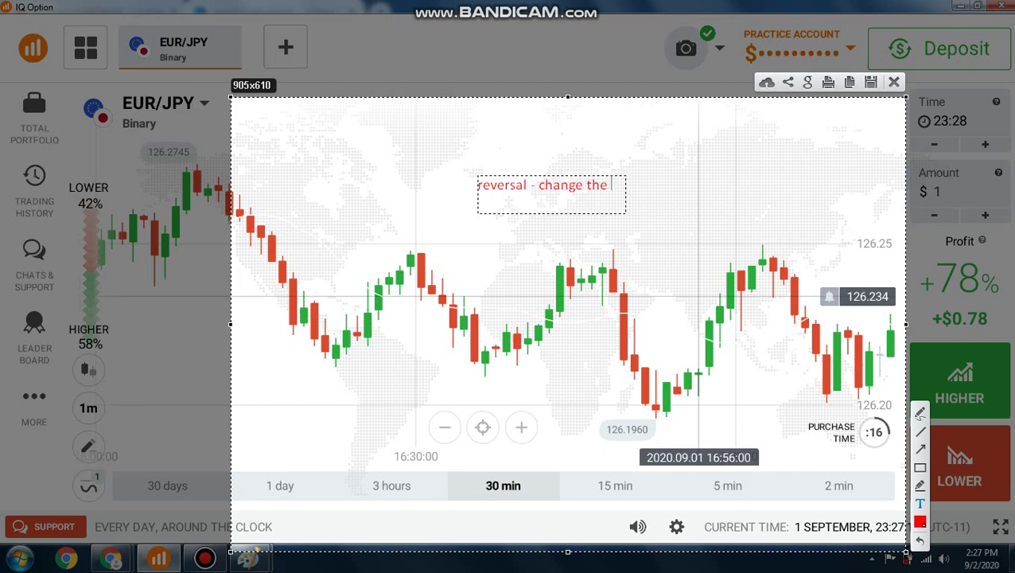
{"action": "type", "text": "trends"}
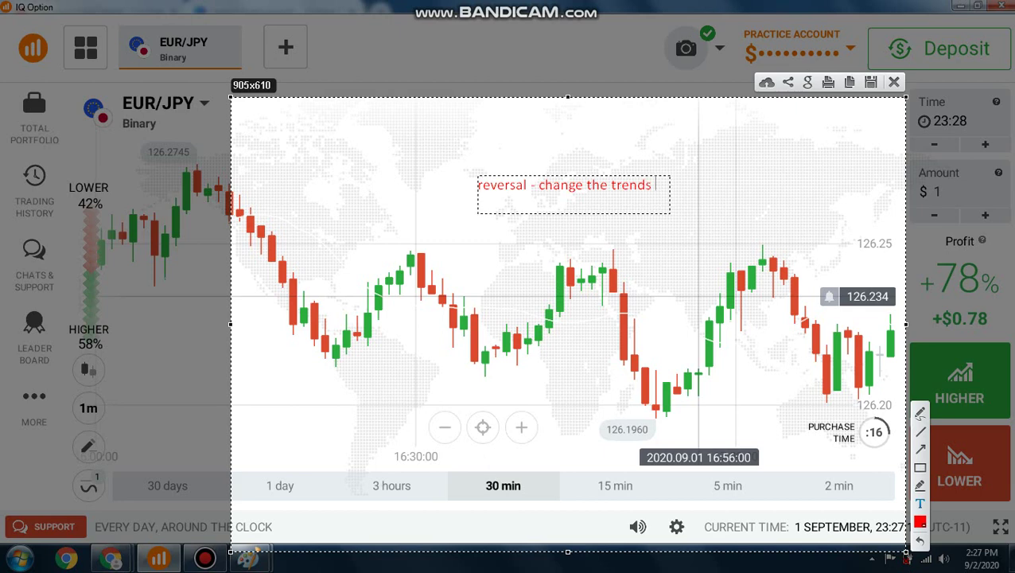
{"action": "left_click", "coordinate": [880, 471]}
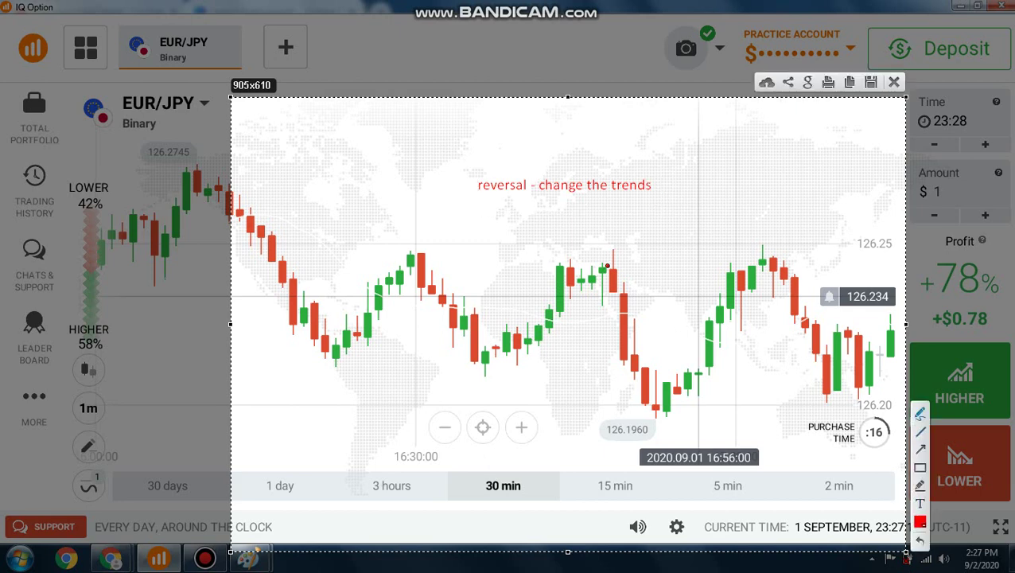
- Trace the fall, W-shaped low and rise after 16:45 in red, circle the low and add an arrowhead beside it
{"action": "mouse_move", "coordinate": [607, 265]}
{"action": "left_mouse_down"}
{"action": "mouse_move", "coordinate": [656, 412]}
{"action": "mouse_move", "coordinate": [753, 210]}
{"action": "mouse_move", "coordinate": [765, 280]}
{"action": "left_mouse_up"}
{"action": "mouse_move", "coordinate": [737, 362]}
{"action": "left_mouse_down"}
{"action": "mouse_move", "coordinate": [643, 406]}
{"action": "mouse_move", "coordinate": [676, 355]}
{"action": "left_mouse_up"}
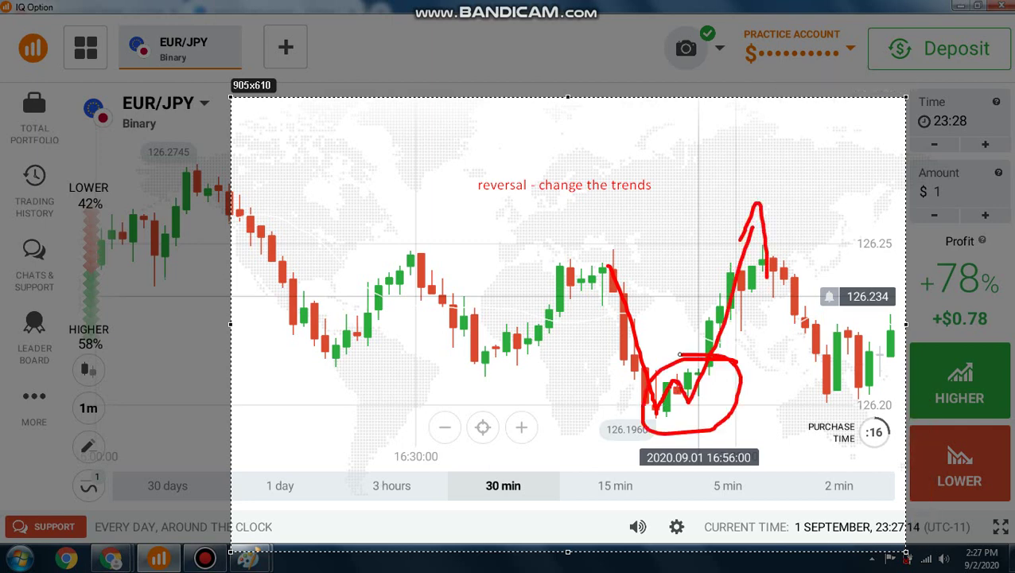
{"action": "mouse_move", "coordinate": [816, 409]}
{"action": "left_mouse_down"}
{"action": "mouse_move", "coordinate": [767, 403]}
{"action": "mouse_move", "coordinate": [783, 430]}
{"action": "left_mouse_up"}
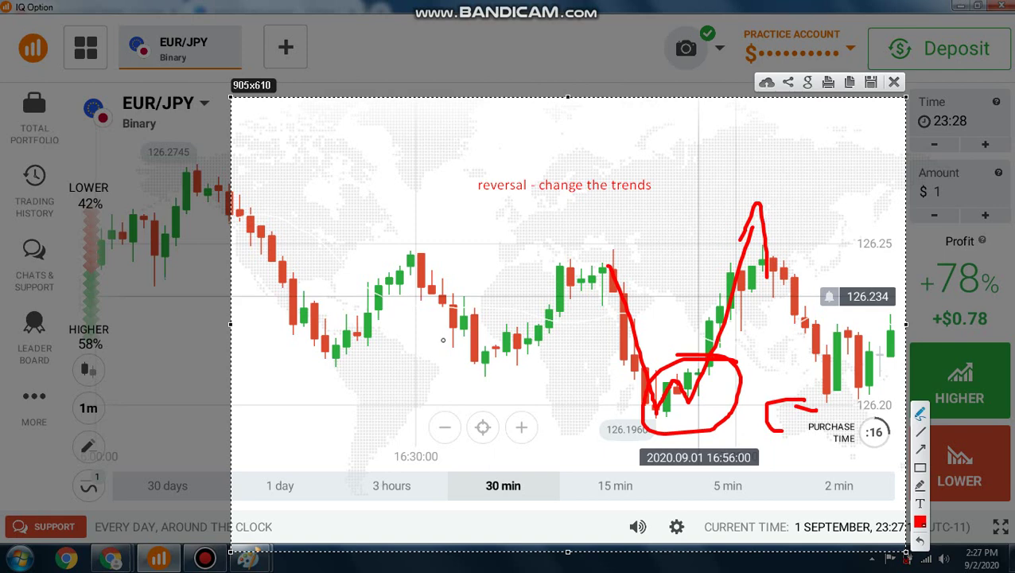
- Draw a large red "W" above the 16:30 peak, an arrow pointing to it and an arrowhead beside the text label
{"action": "mouse_move", "coordinate": [335, 193]}
{"action": "left_mouse_down"}
{"action": "mouse_move", "coordinate": [354, 256]}
{"action": "mouse_move", "coordinate": [398, 261]}
{"action": "mouse_move", "coordinate": [417, 193]}
{"action": "left_mouse_up"}
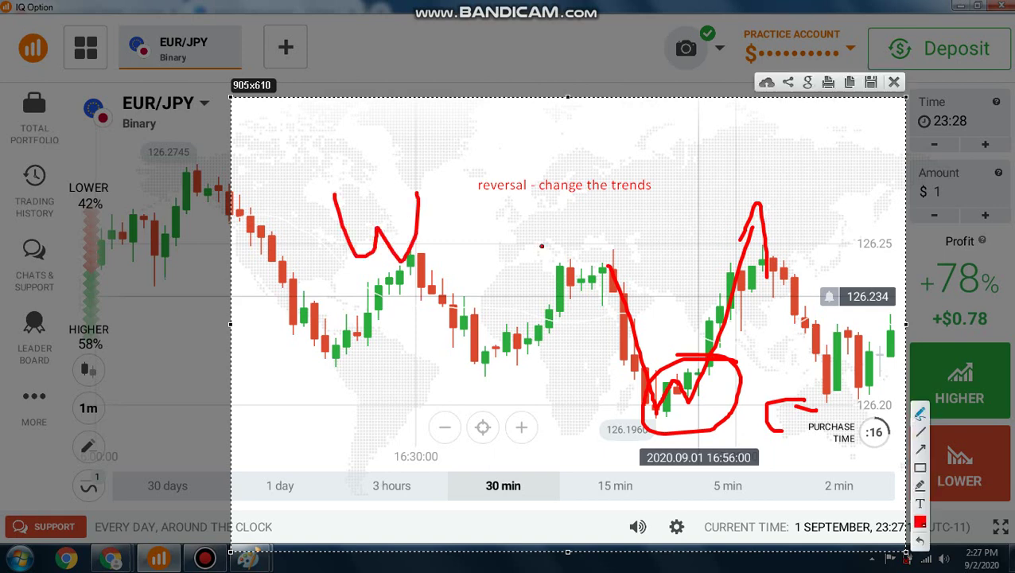
{"action": "mouse_move", "coordinate": [544, 245]}
{"action": "left_mouse_down"}
{"action": "mouse_move", "coordinate": [430, 235]}
{"action": "mouse_move", "coordinate": [471, 258]}
{"action": "left_mouse_up"}
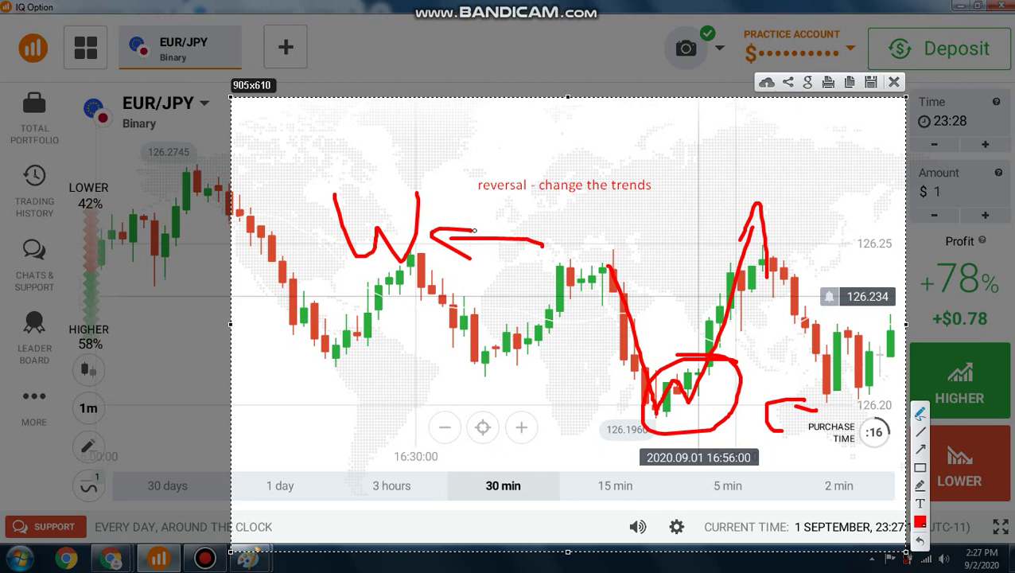
{"action": "left_click_drag", "start_coordinate": [470, 140], "coordinate": [482, 175]}
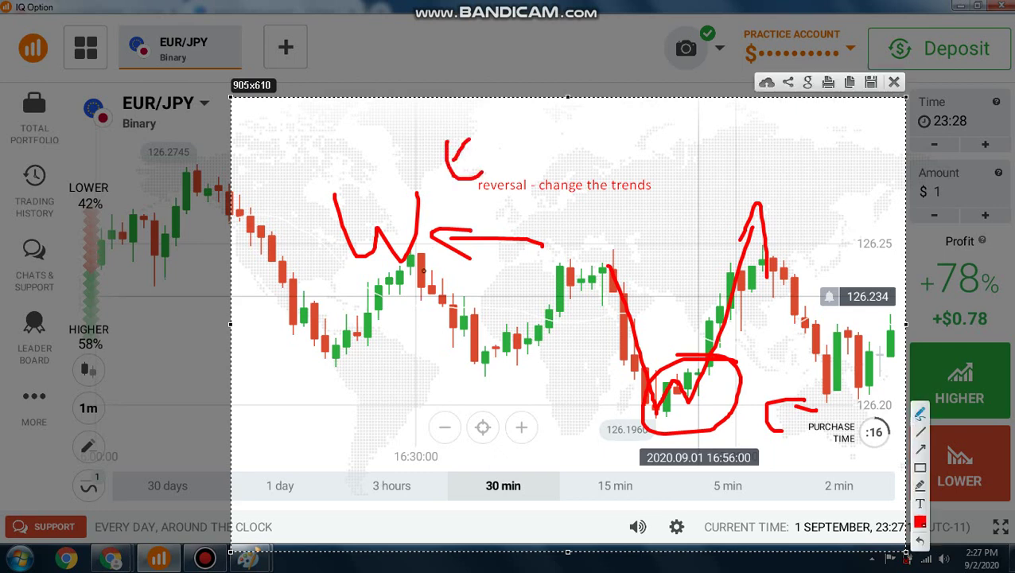
- Draw a red "M" shape below the text label and an arrow toward the 17:00 peak, and close the capture
{"action": "mouse_move", "coordinate": [622, 221]}
{"action": "left_mouse_down"}
{"action": "mouse_move", "coordinate": [625, 240]}
{"action": "mouse_move", "coordinate": [675, 178]}
{"action": "mouse_move", "coordinate": [684, 249]}
{"action": "left_mouse_up"}
{"action": "left_click_drag", "start_coordinate": [829, 151], "coordinate": [748, 205]}
{"action": "left_click_drag", "start_coordinate": [768, 160], "coordinate": [798, 218]}
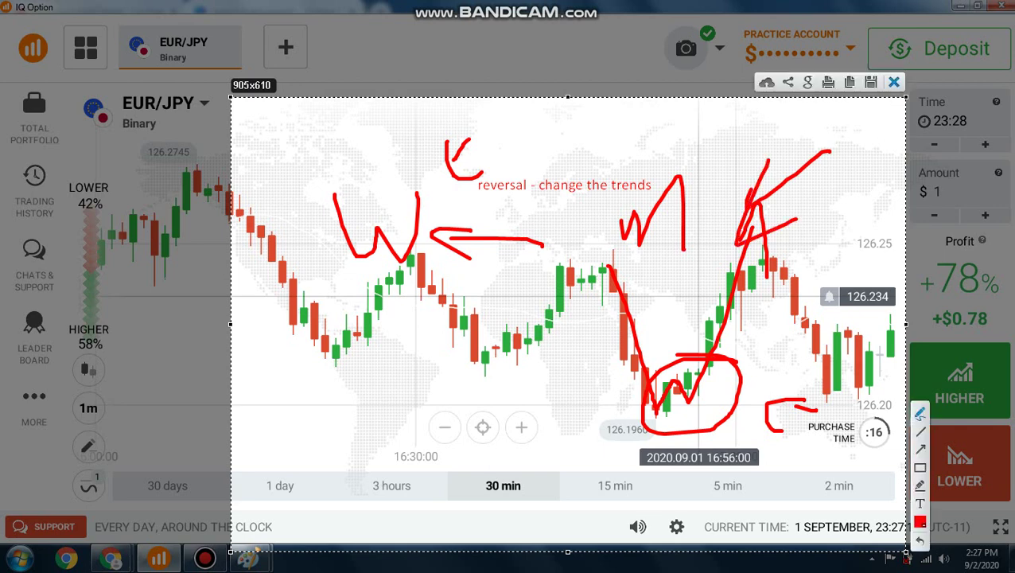
{"action": "left_click", "coordinate": [894, 82]}
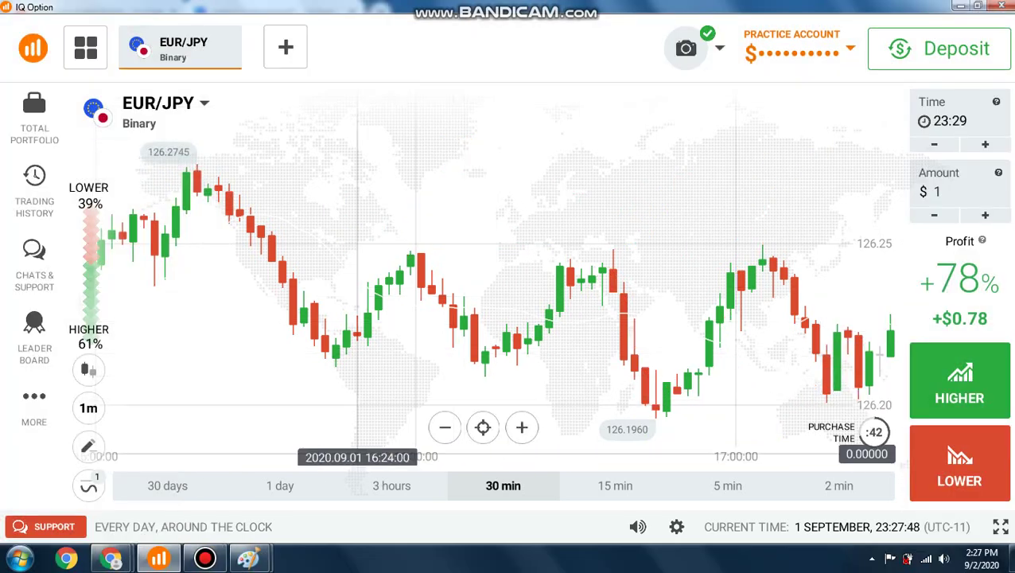
- Switch to the blank Paint canvas and draw a short black line slanting upward with the Pencil
{"action": "left_click", "coordinate": [249, 558]}
{"action": "left_click", "coordinate": [330, 470]}
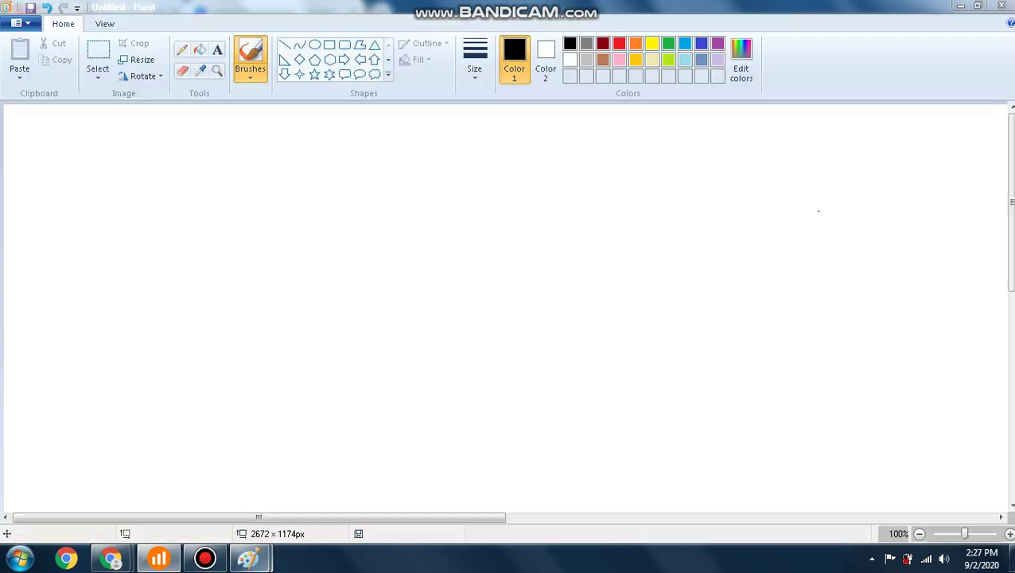
{"action": "left_click", "coordinate": [181, 49]}
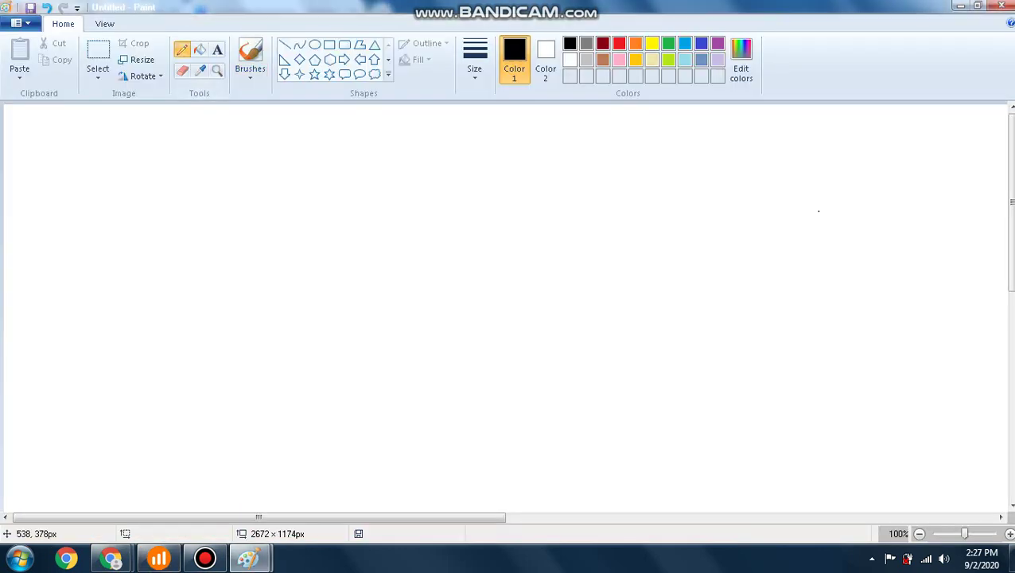
{"action": "left_click_drag", "start_coordinate": [438, 368], "coordinate": [476, 291]}
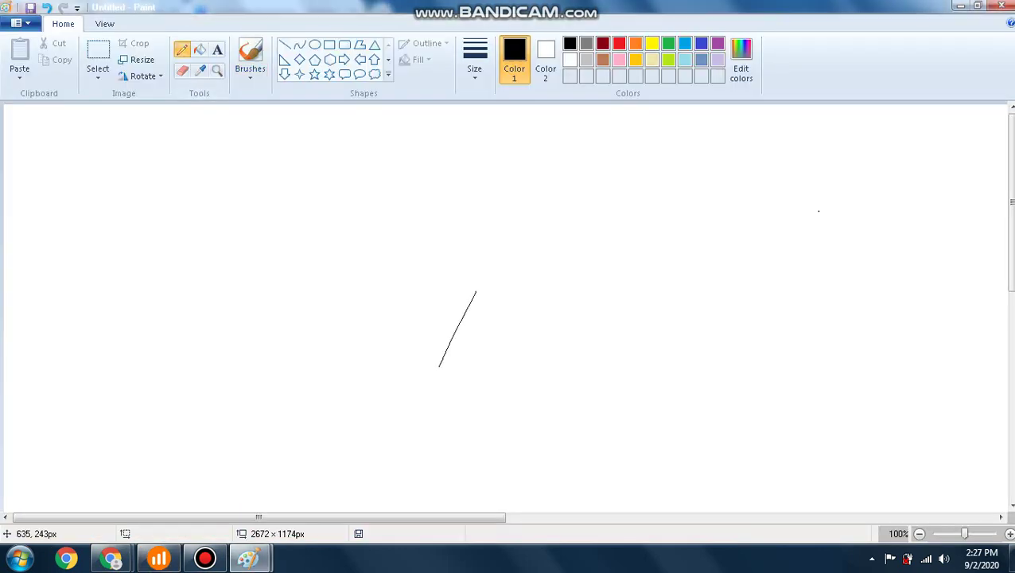